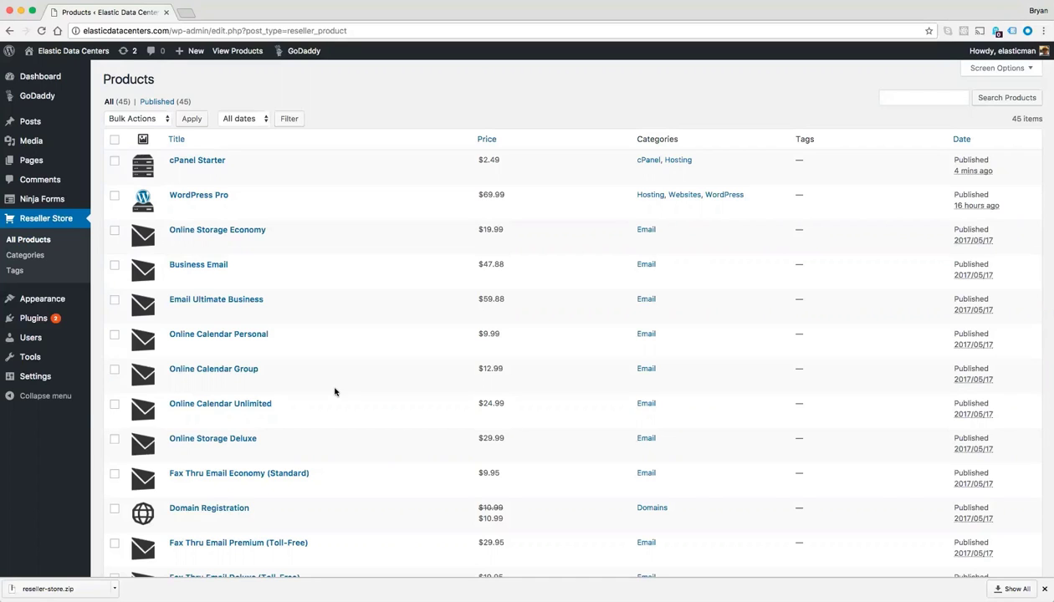
Open the site's installed themes and check which theme is active.
left_click(36, 300)
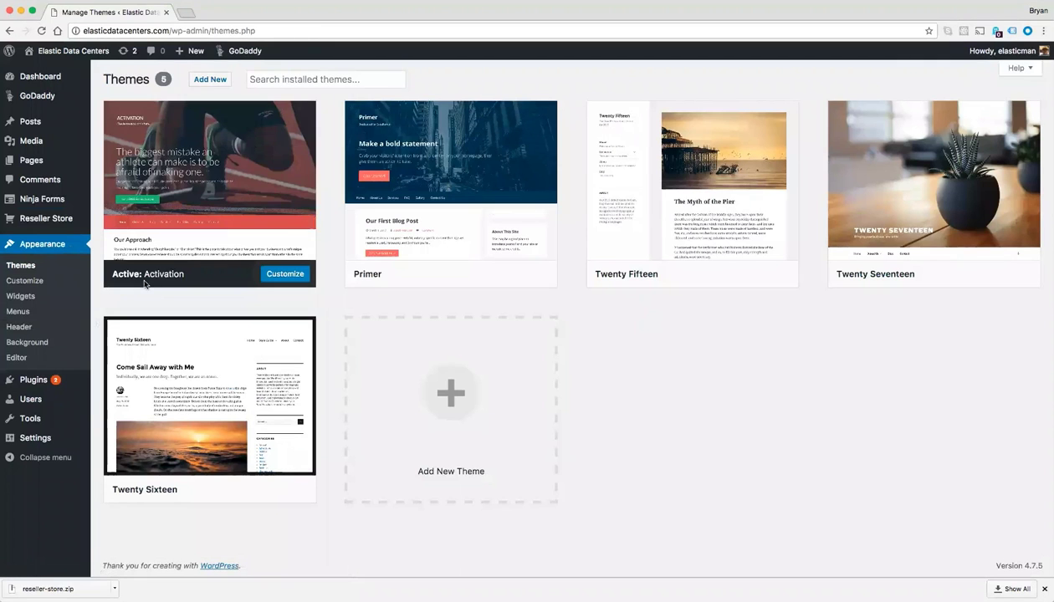
mouse_move(180, 253)
Create a new page titled "cPanel Hosting".
mouse_move(32, 163)
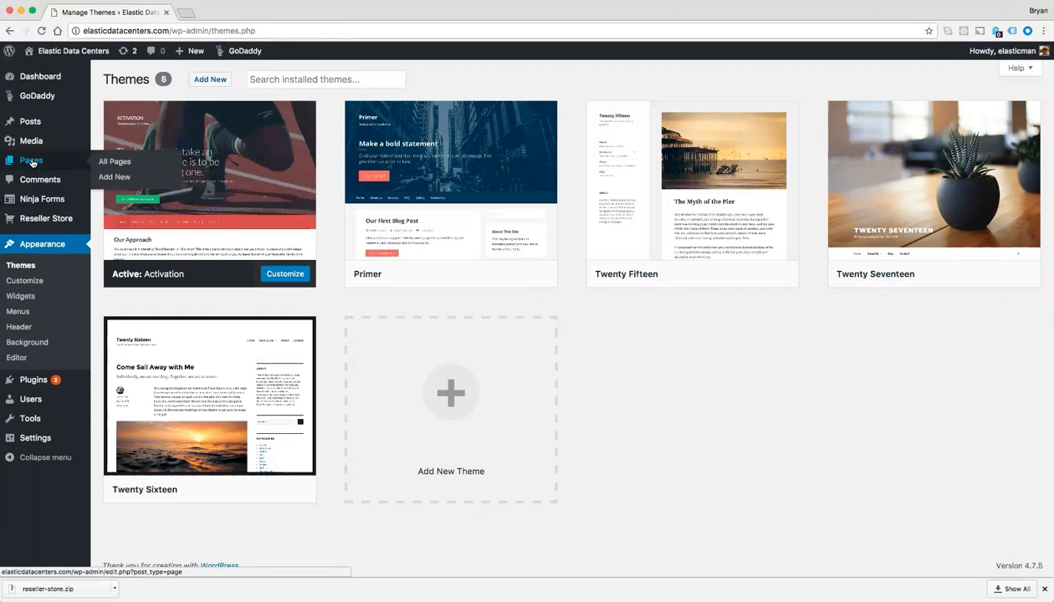
left_click(31, 162)
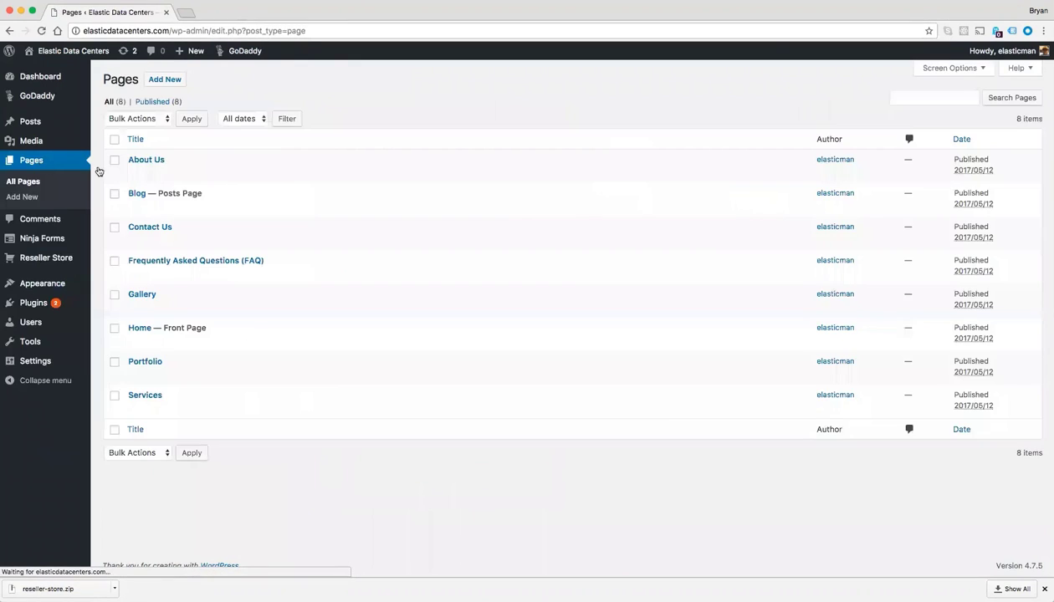
left_click(170, 79)
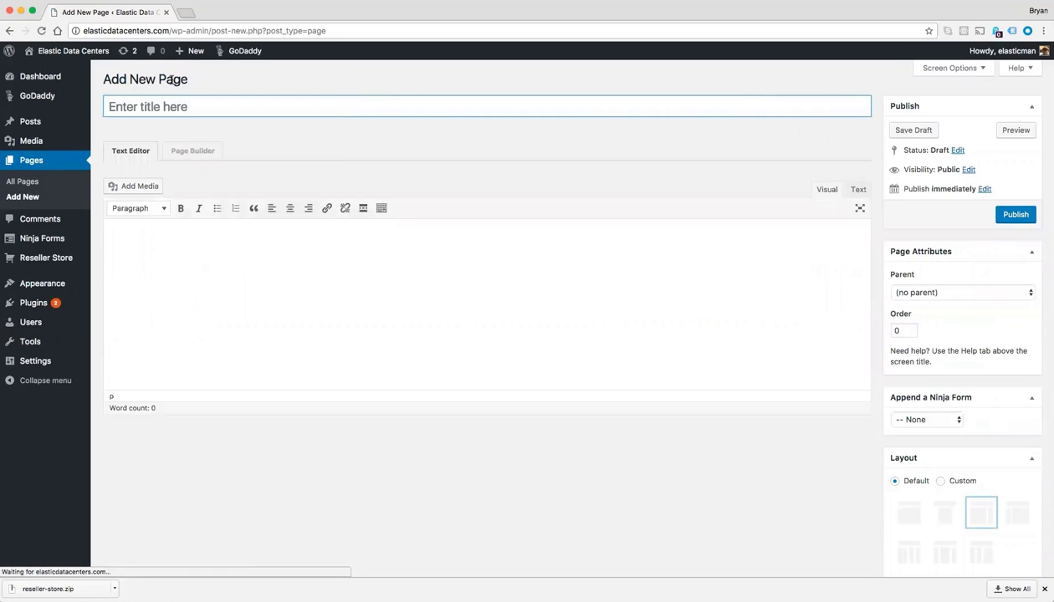
left_click(160, 107)
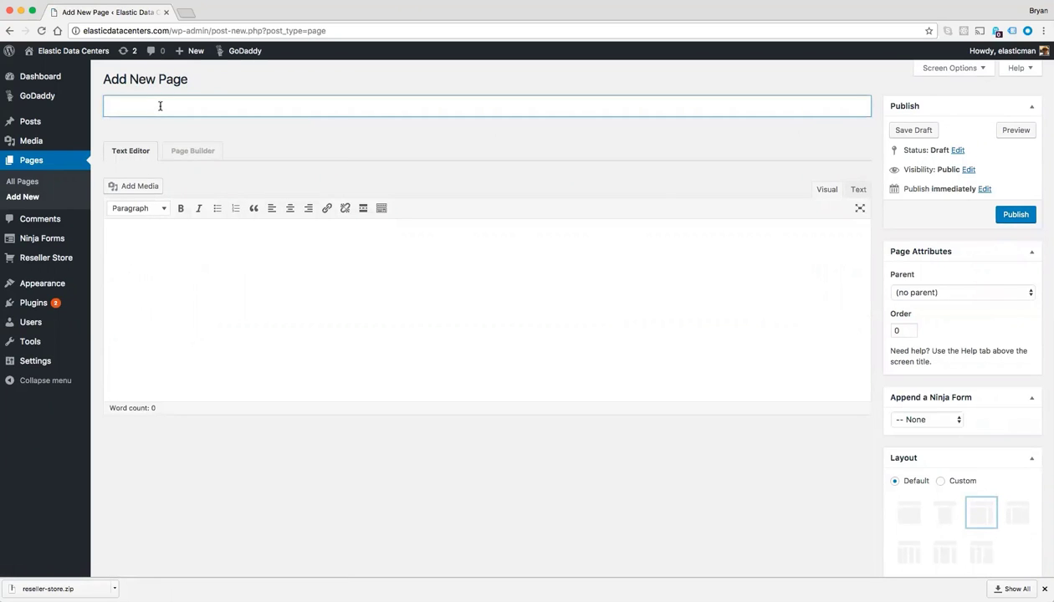
type("CPanel Hosting")
left_click(278, 146)
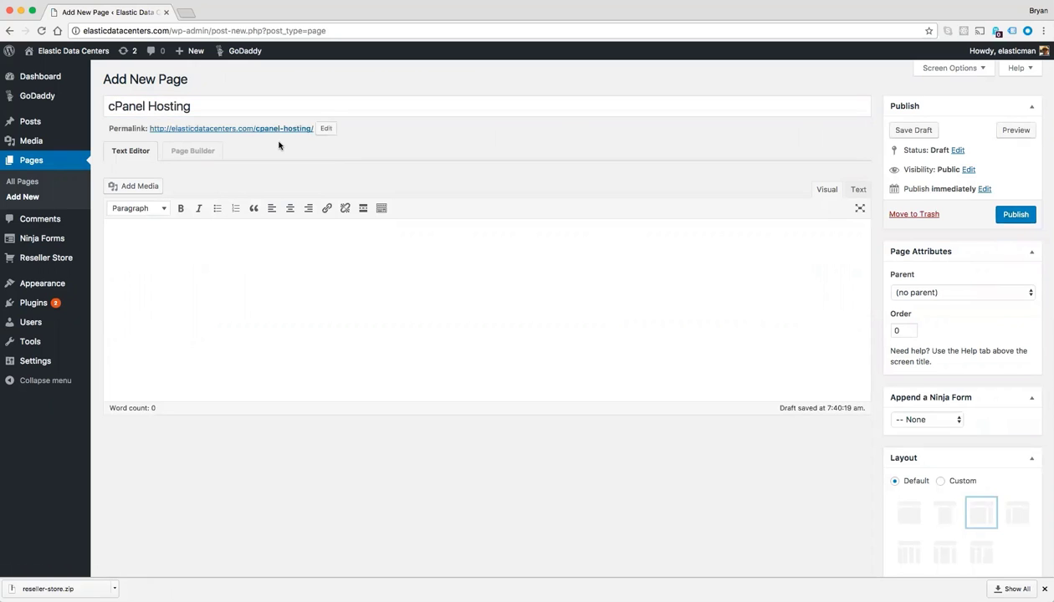
Open the new page in Page Builder and apply the Services layout template.
left_click(205, 152)
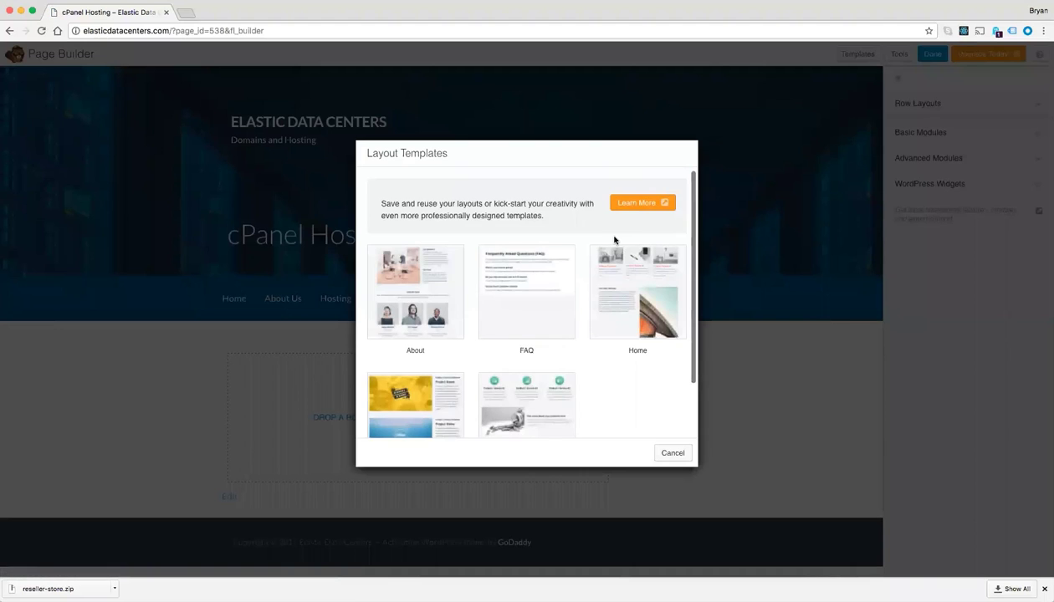
scroll(619, 278, "down", 1)
scroll(619, 278, "down", 1)
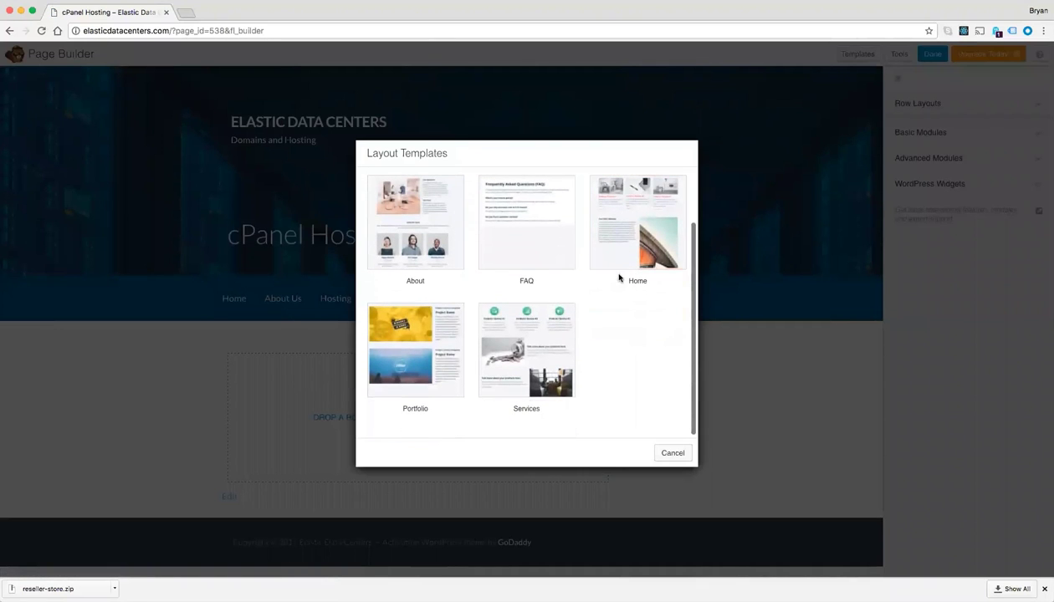
left_click(519, 353)
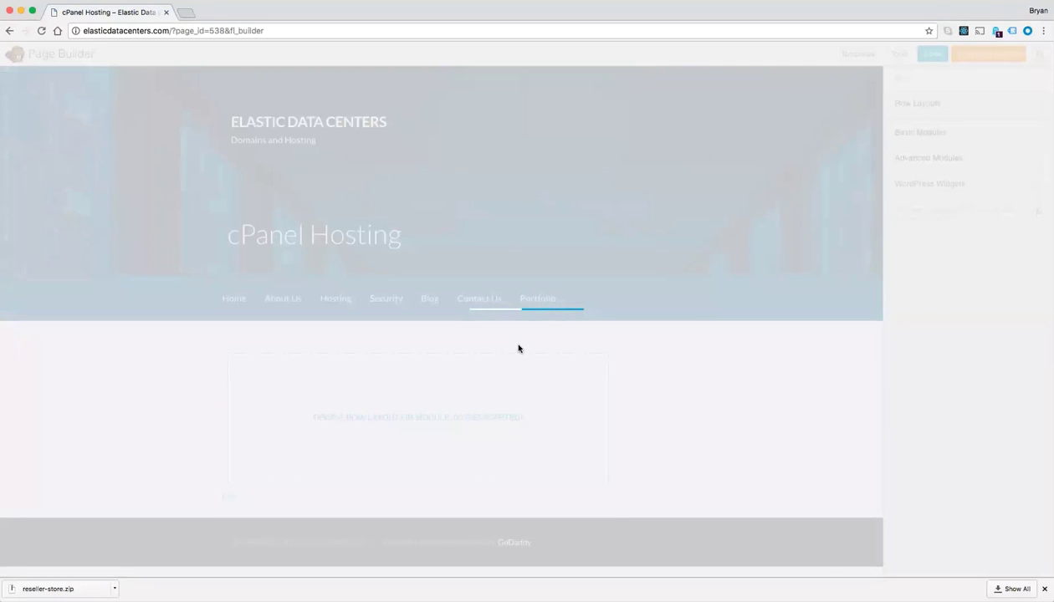
Delete the Product / Service #1, #2 and #3 modules from the template's three-column row.
scroll(518, 348, "down", 3)
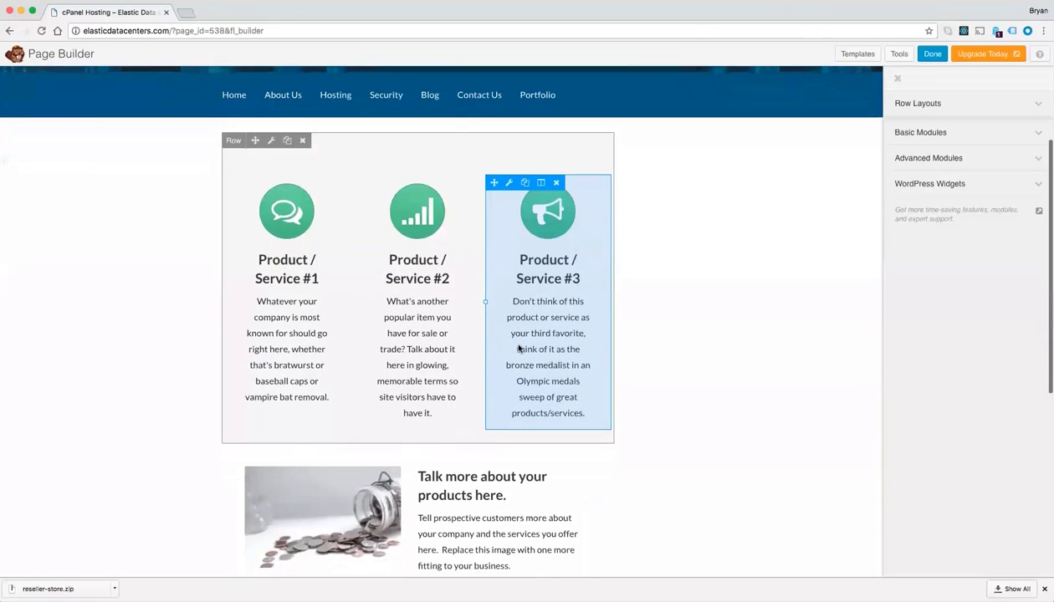
scroll(518, 348, "down", 4)
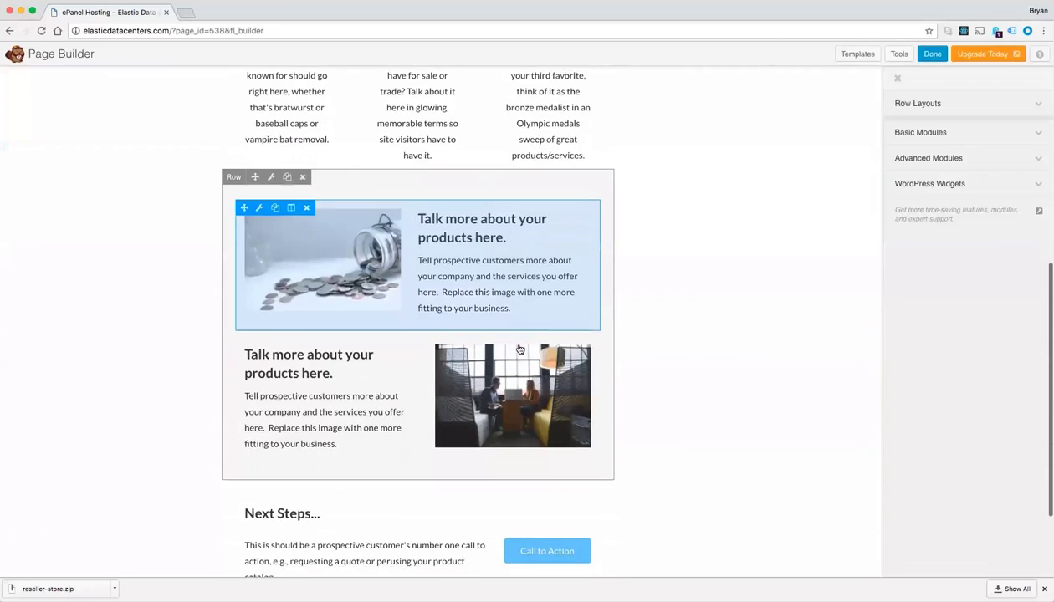
scroll(519, 350, "up", 5)
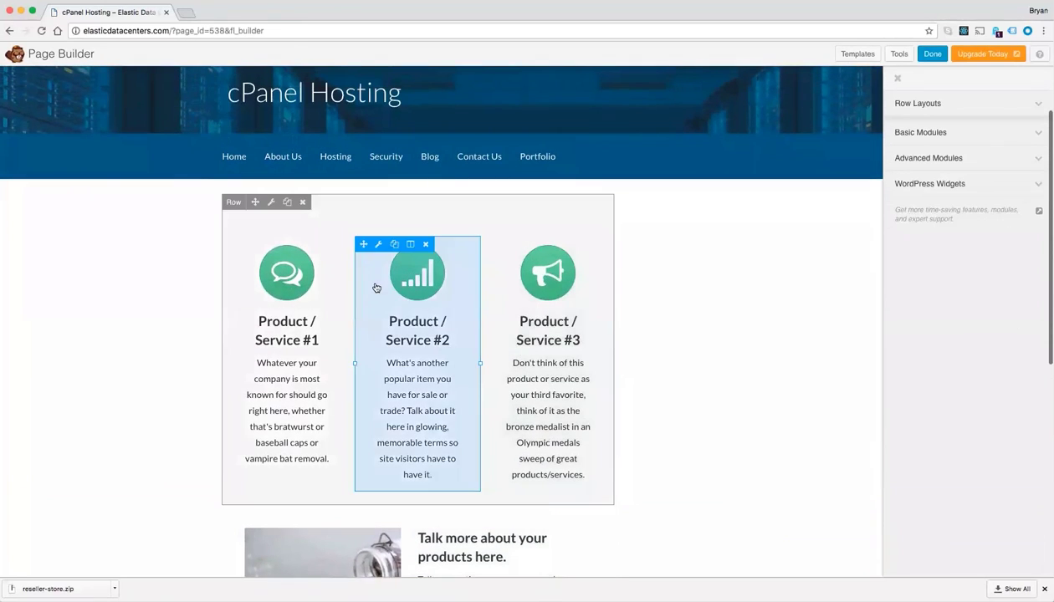
left_click(295, 244)
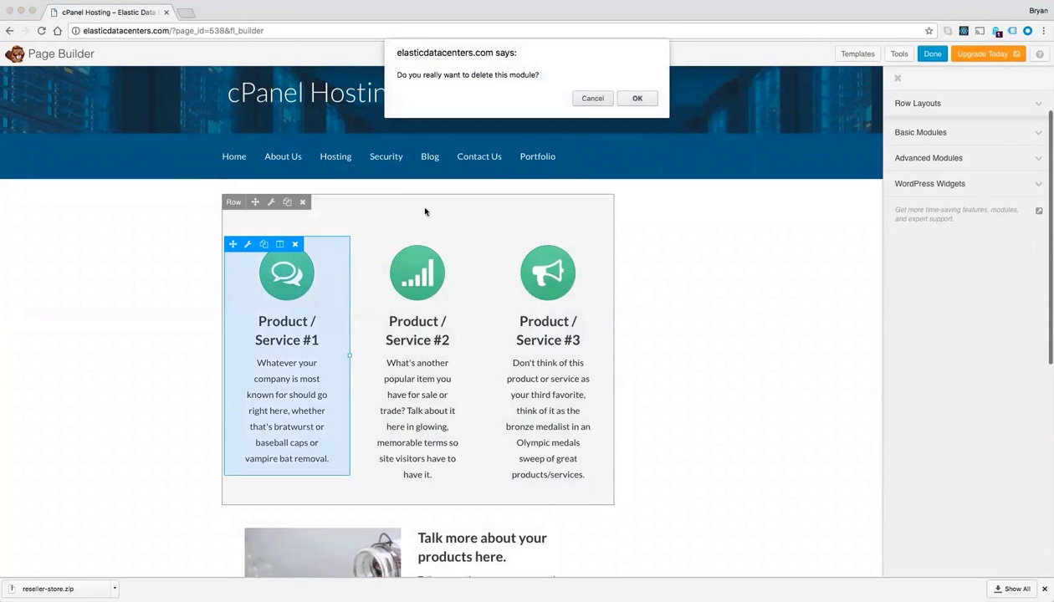
left_click(629, 98)
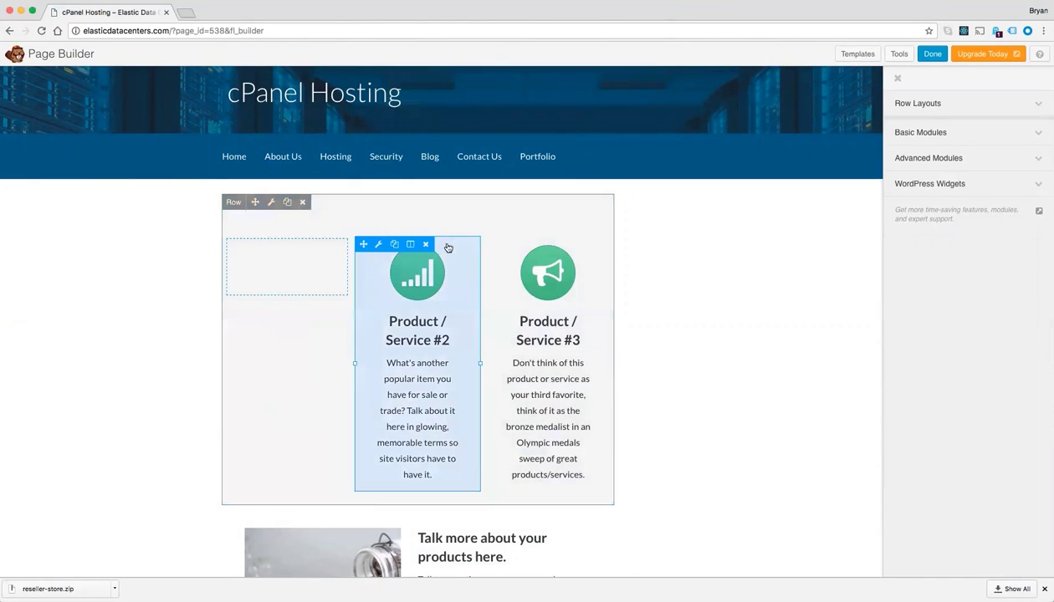
left_click(426, 244)
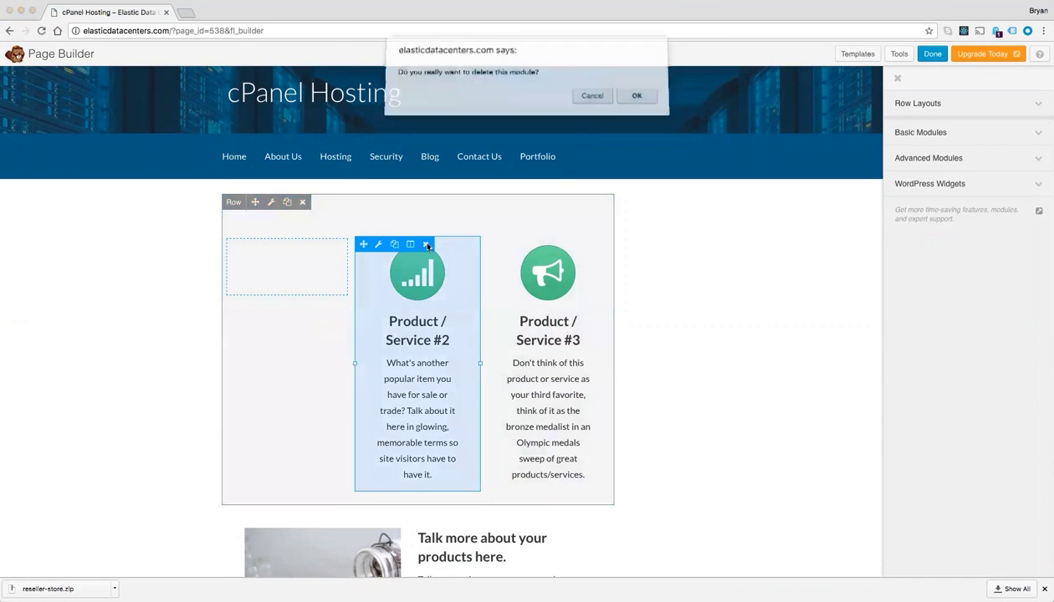
left_click(633, 102)
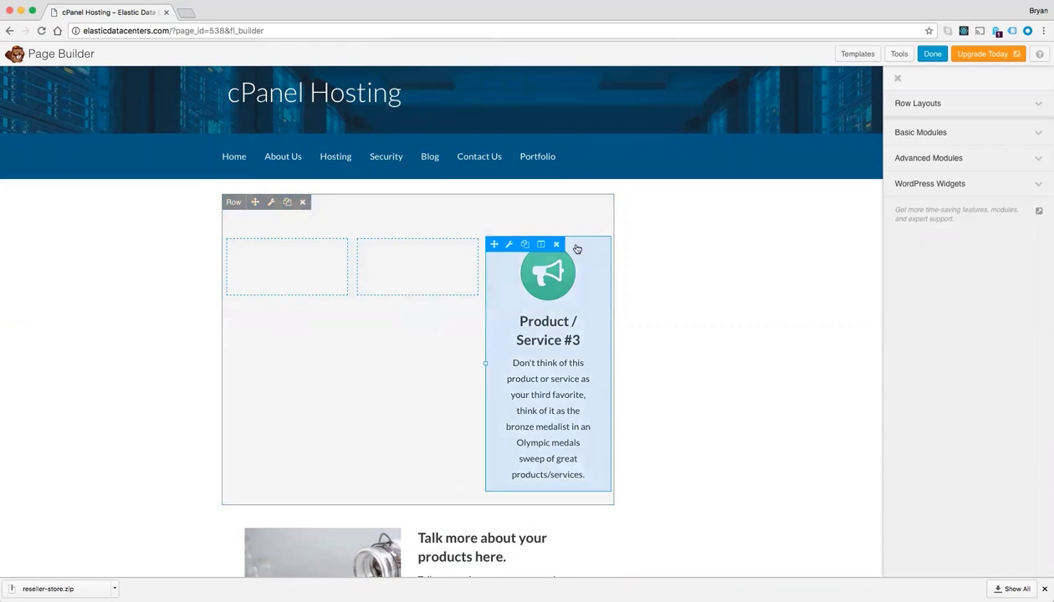
left_click(556, 244)
left_click(631, 101)
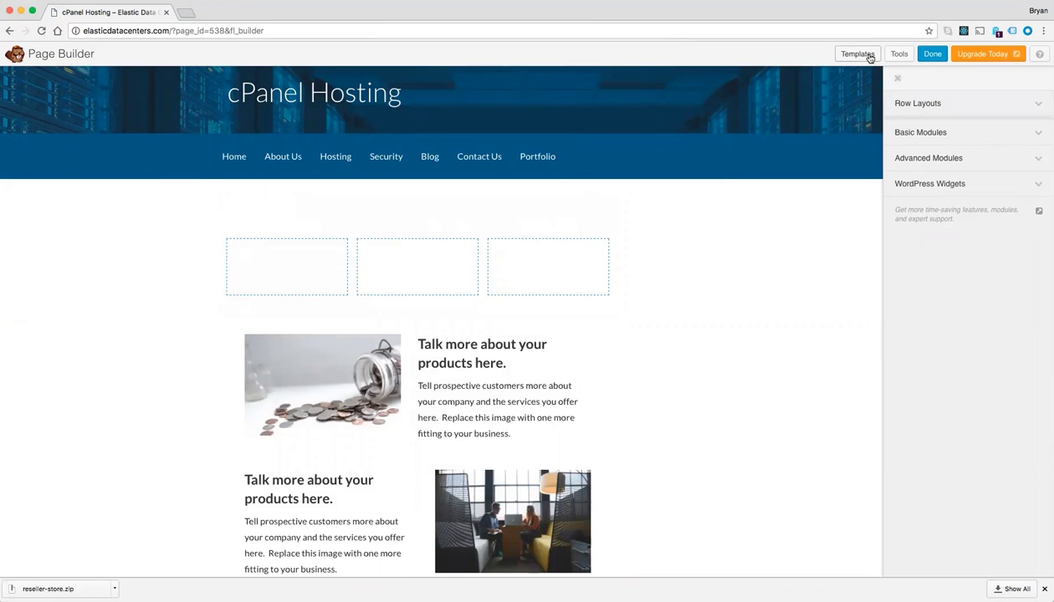
Add a Reseller Product WordPress widget to the first empty column of the three-column row.
left_click(933, 184)
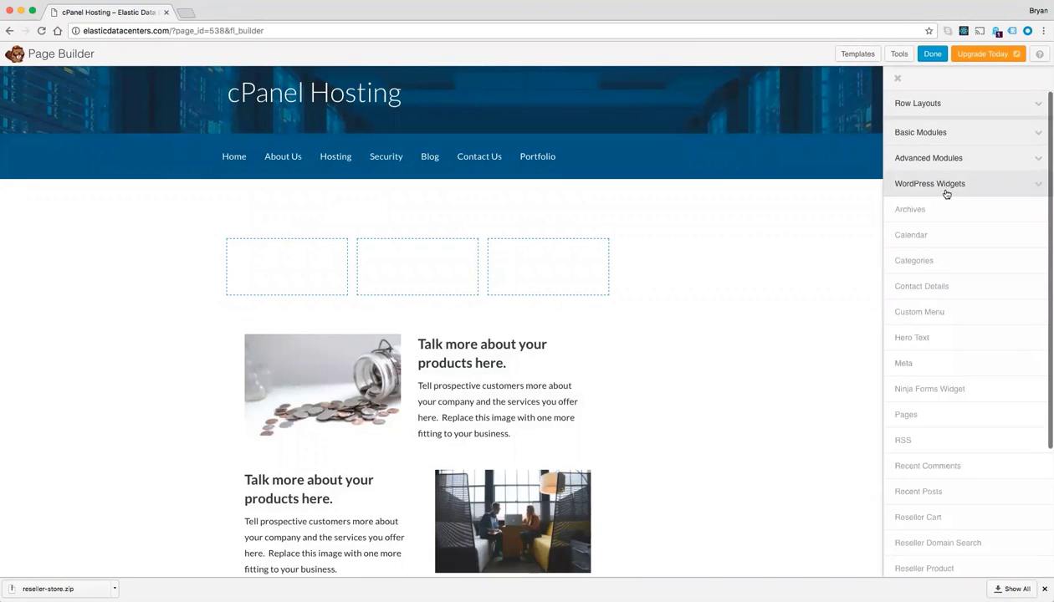
scroll(954, 230, "down", 3)
scroll(956, 235, "down", 3)
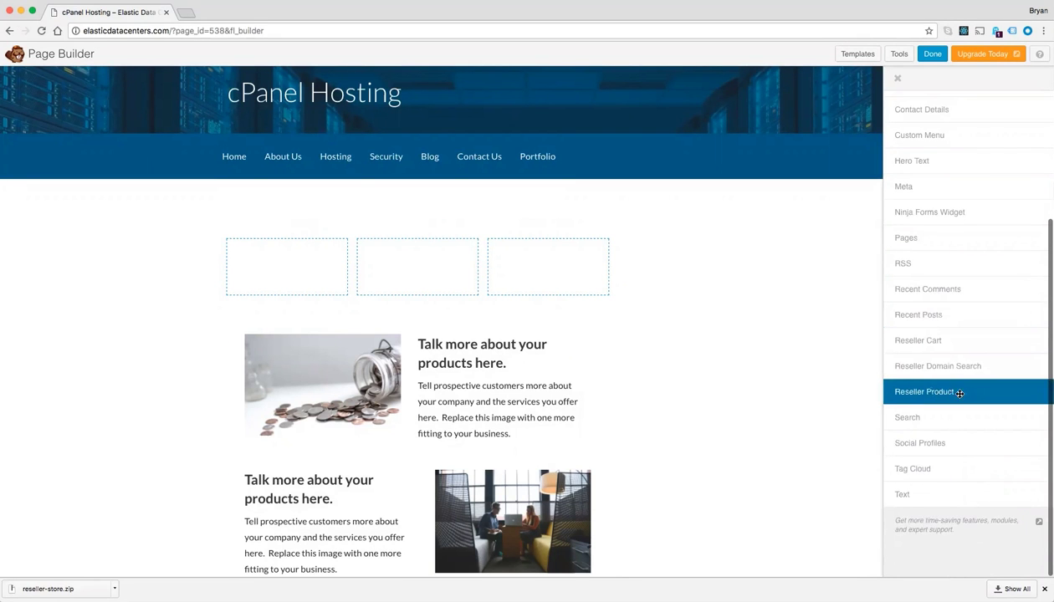
left_click_drag(956, 395, 281, 275)
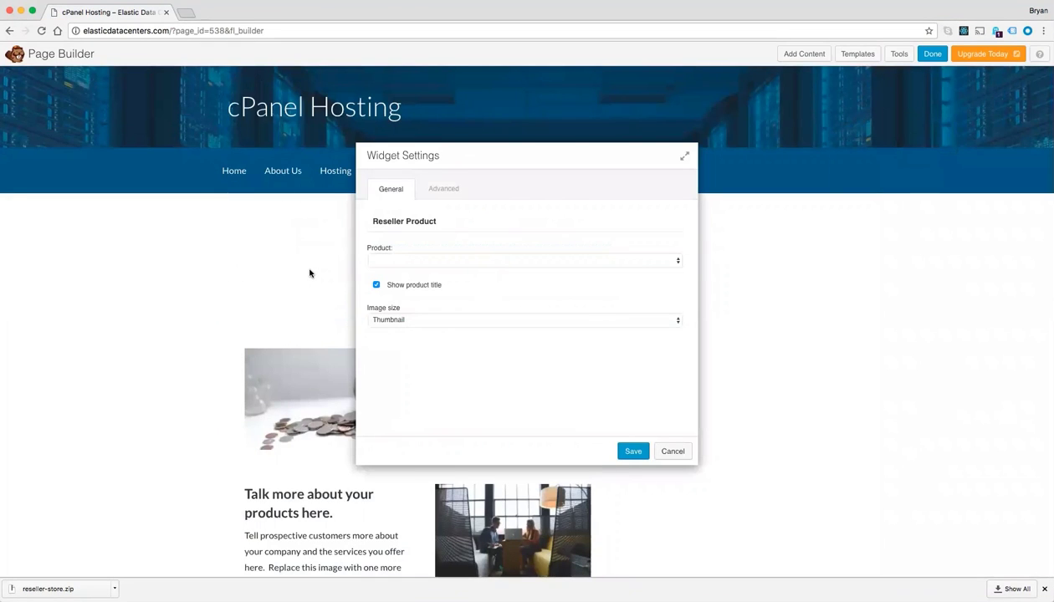
Set the widget's product to cPanel Economy with a Medium resolution image and save its settings.
left_click(664, 262)
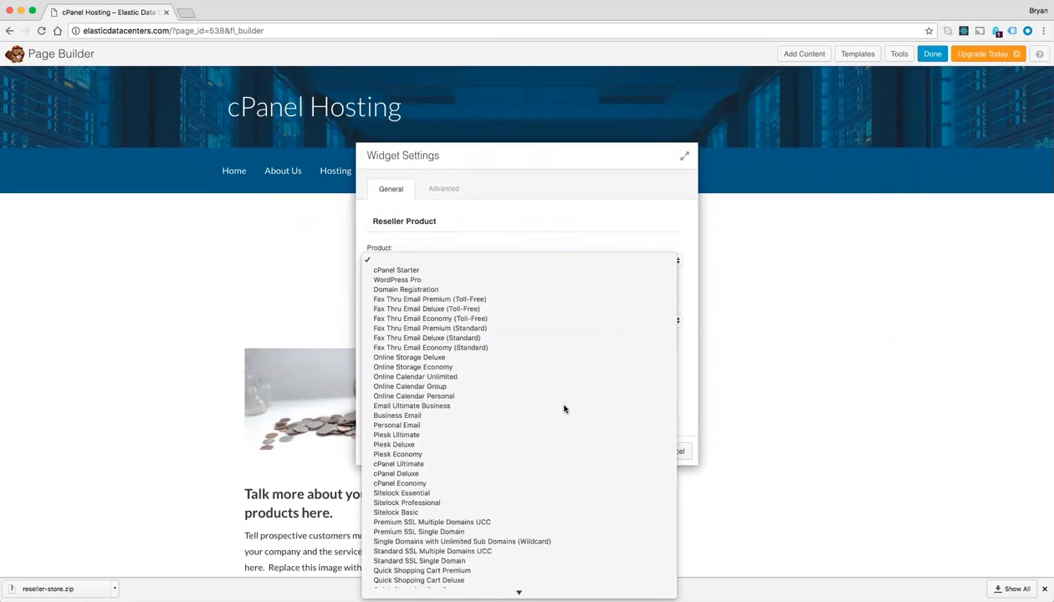
left_click(513, 482)
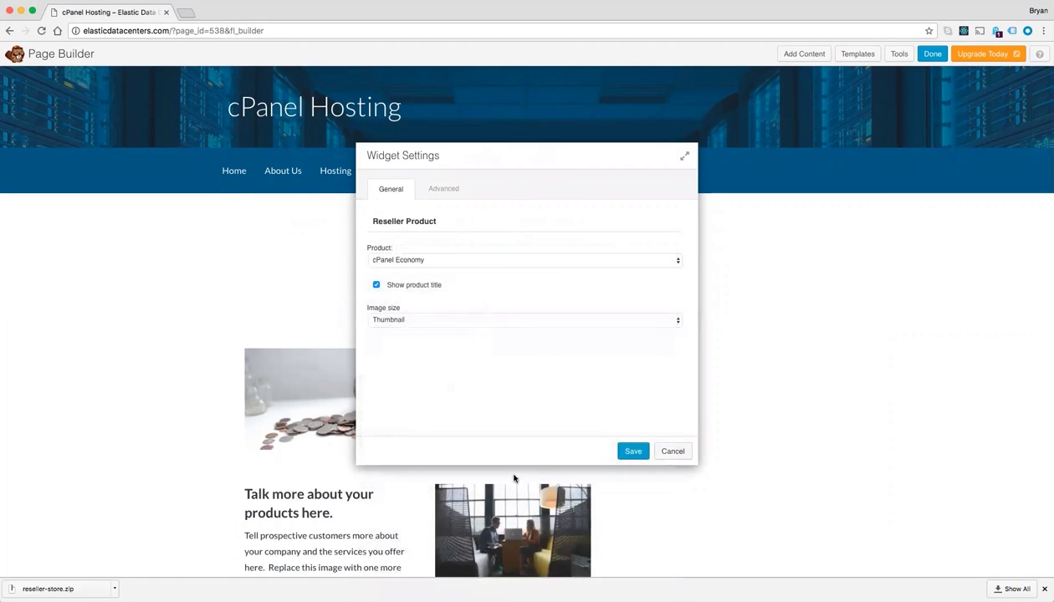
left_click(423, 323)
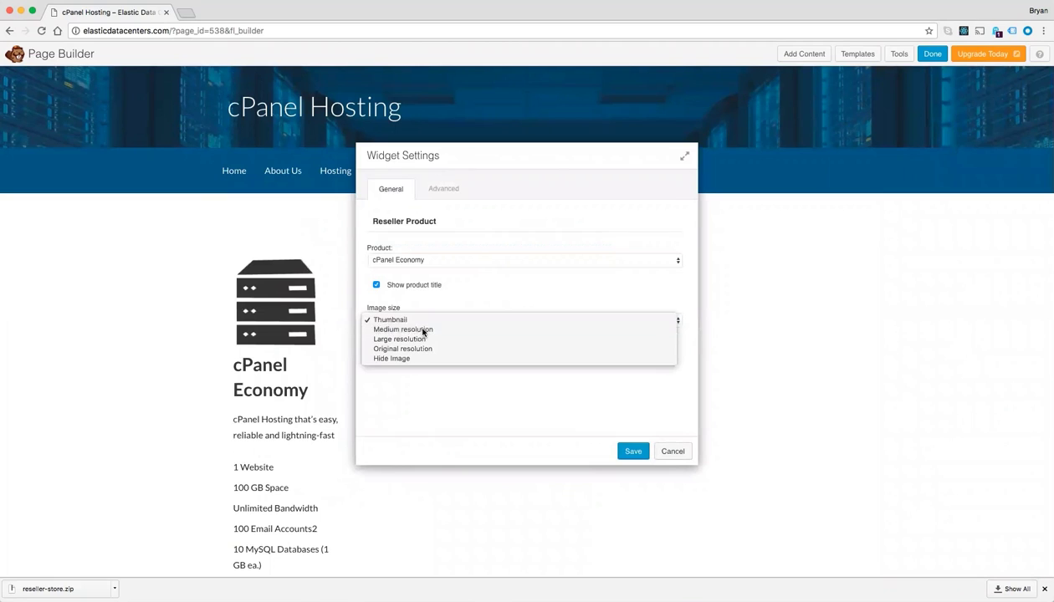
left_click(423, 331)
left_click(639, 450)
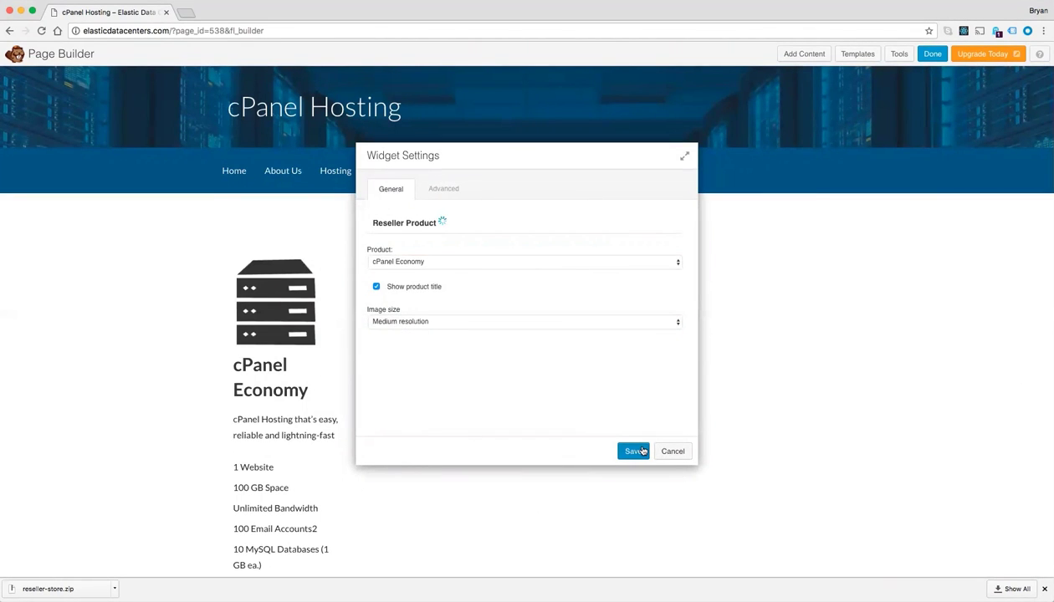
left_click(634, 451)
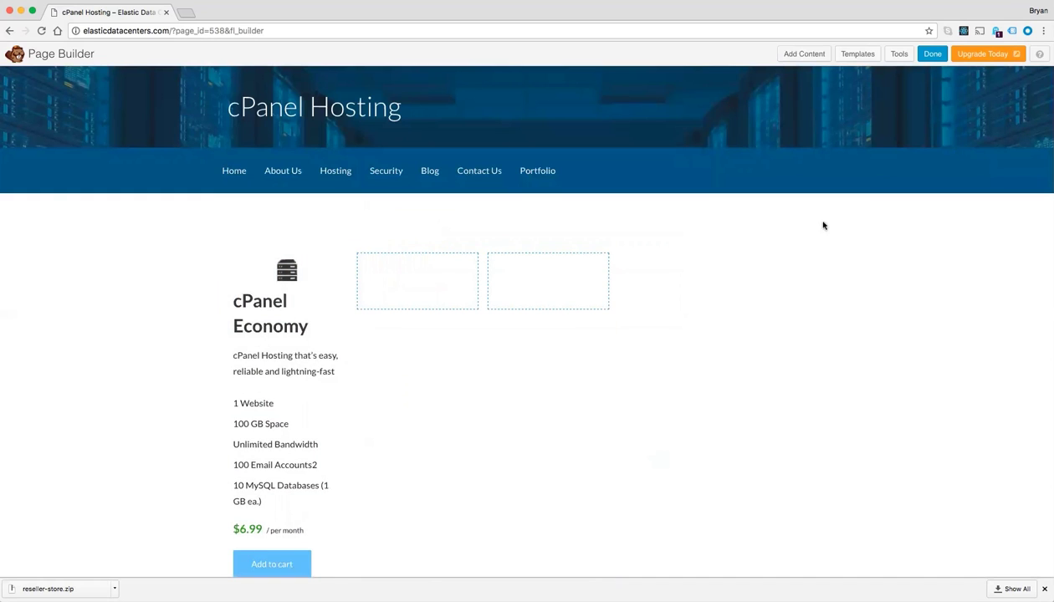
Add a Reseller Product widget to the middle column, showing cPanel Deluxe with a Medium resolution image, and save it.
left_click(801, 55)
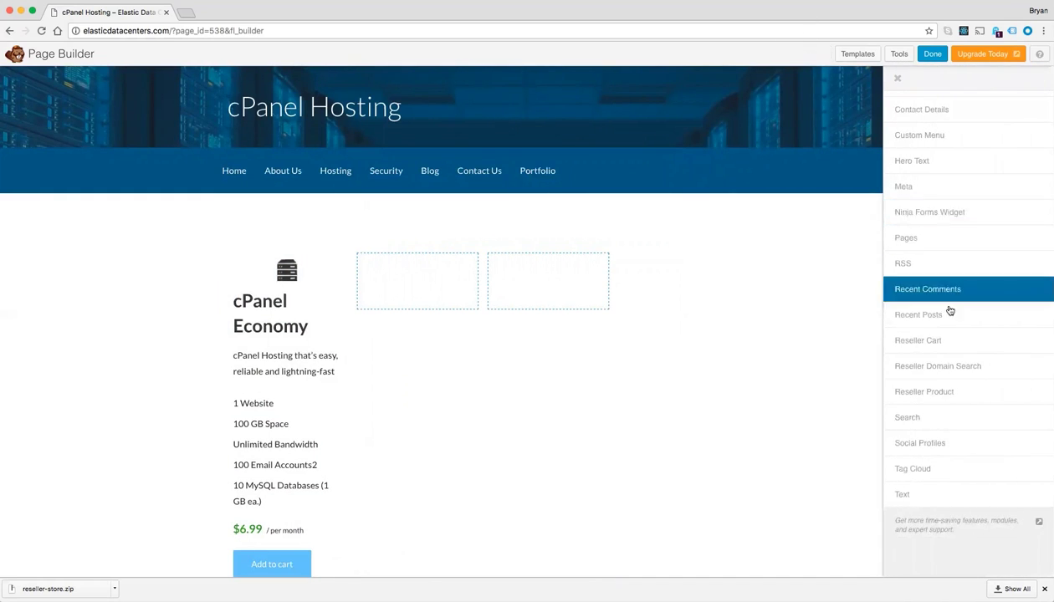
left_click_drag(940, 389, 423, 296)
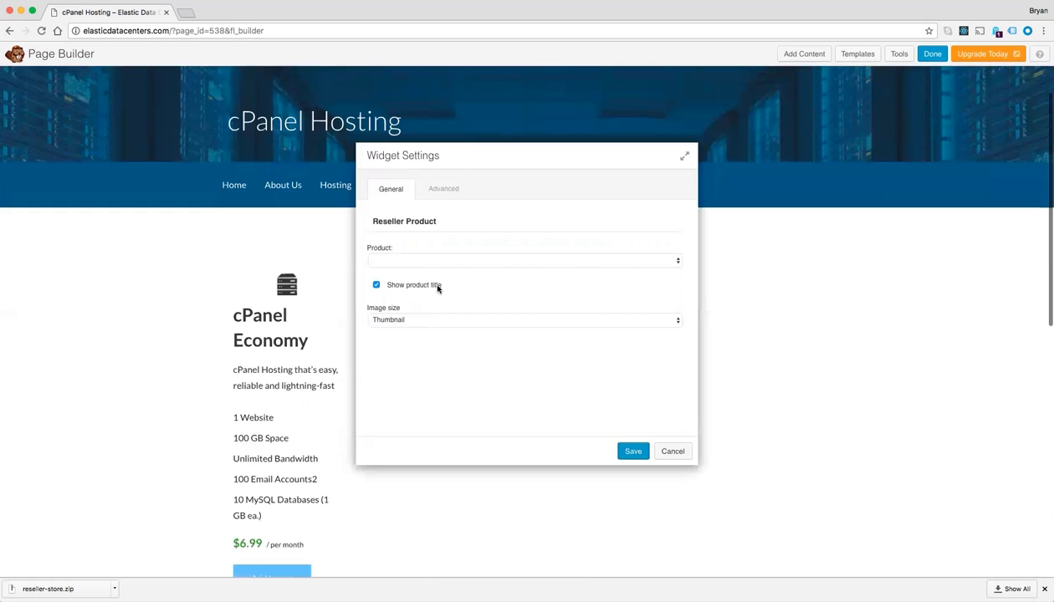
left_click(440, 261)
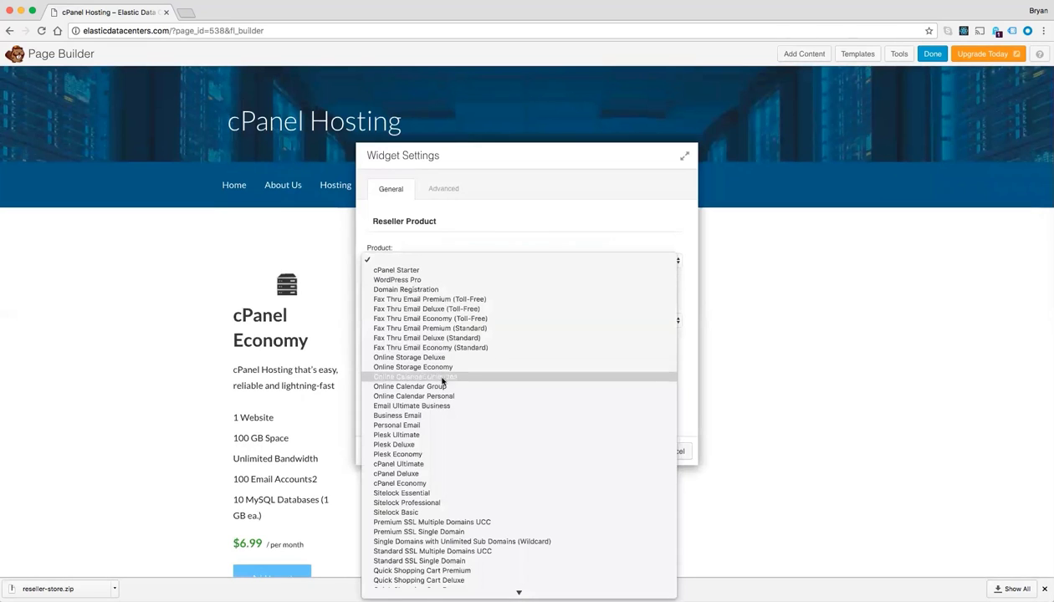
left_click(438, 474)
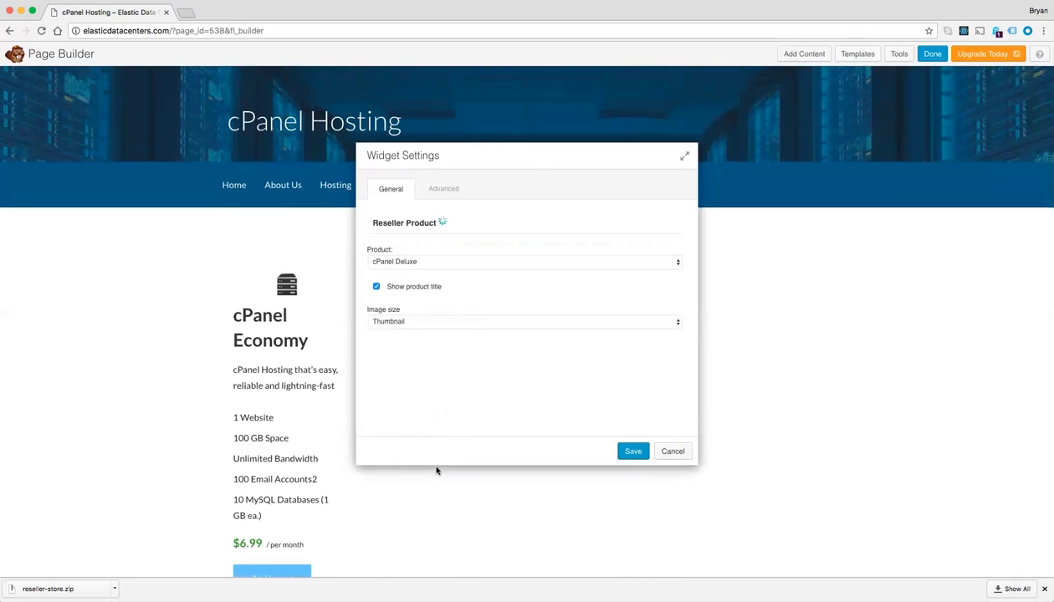
left_click(444, 324)
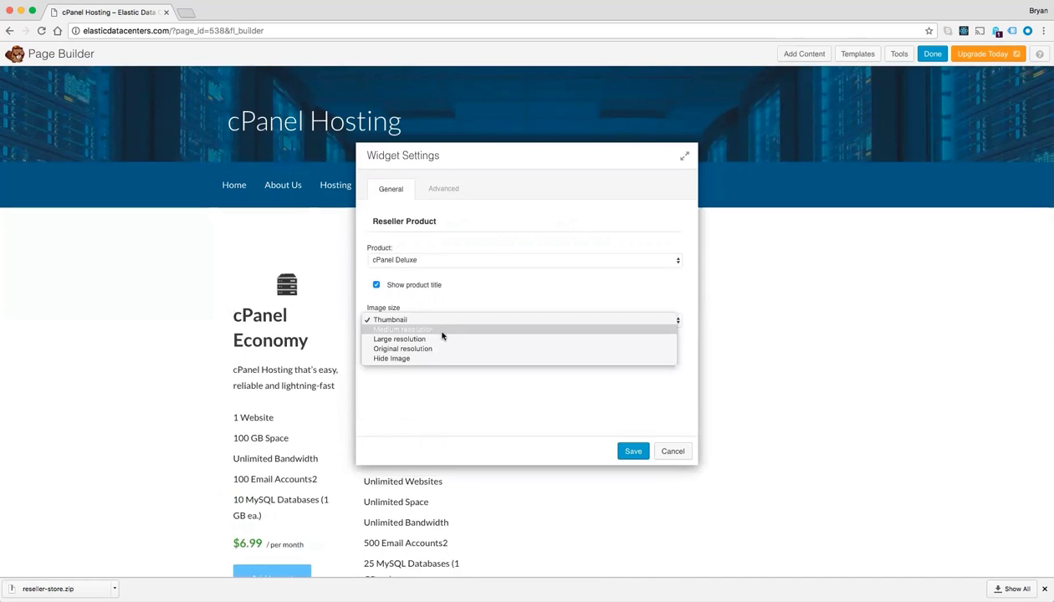
left_click(442, 335)
left_click(633, 452)
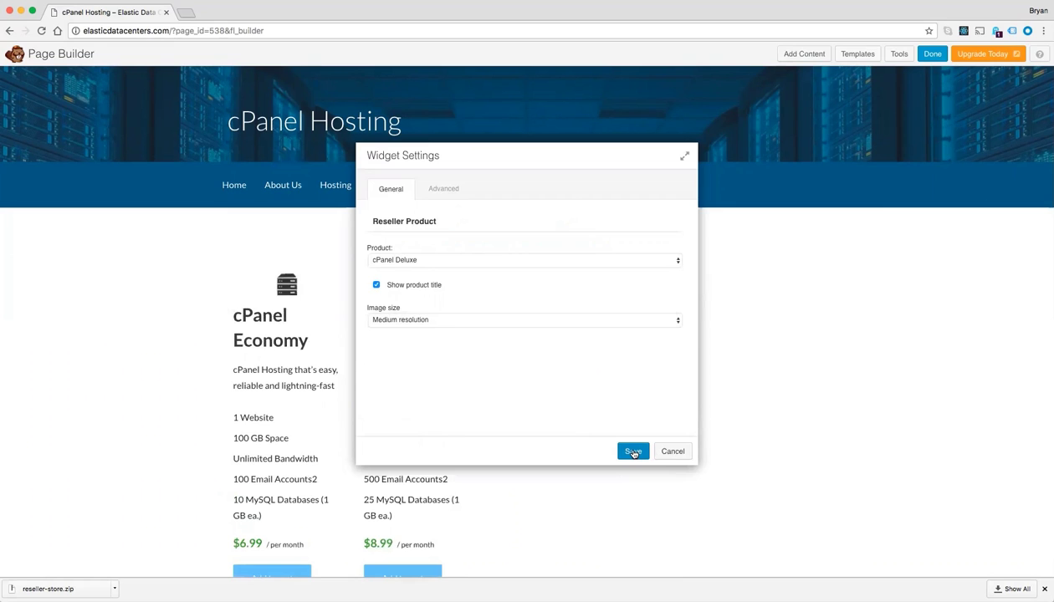
left_click(633, 453)
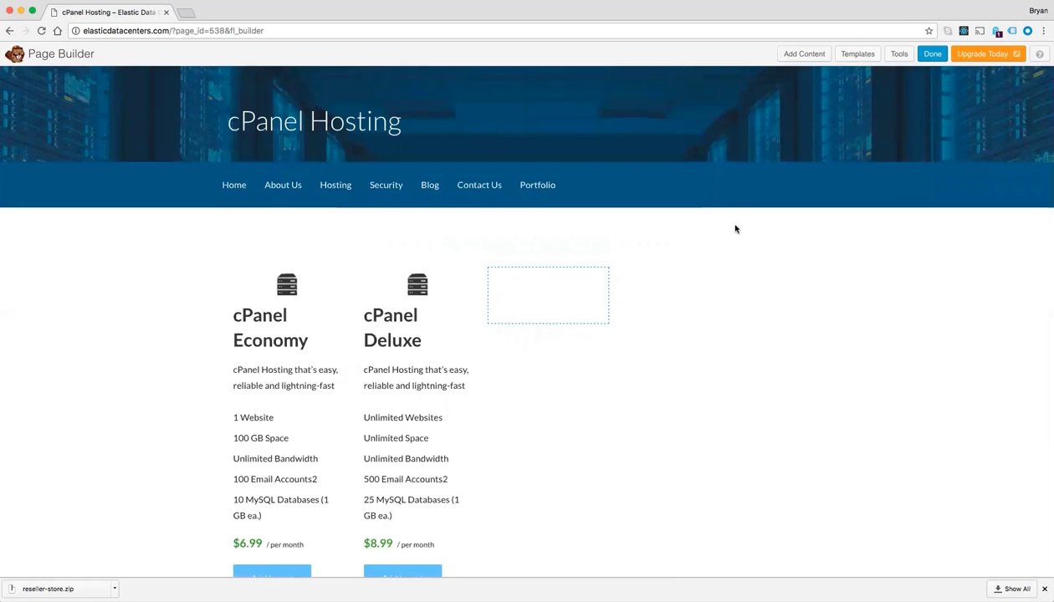
Add a Reseller Product widget to the empty third column, showing cPanel Ultimate with a Medium resolution image, and save it.
left_click(801, 55)
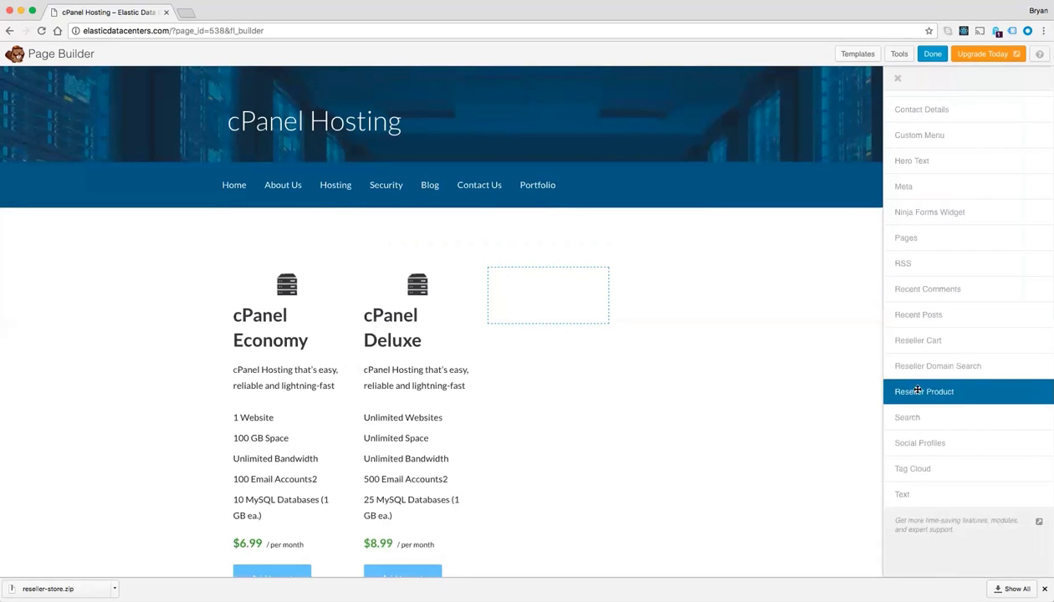
left_click_drag(923, 392, 559, 317)
left_click(478, 261)
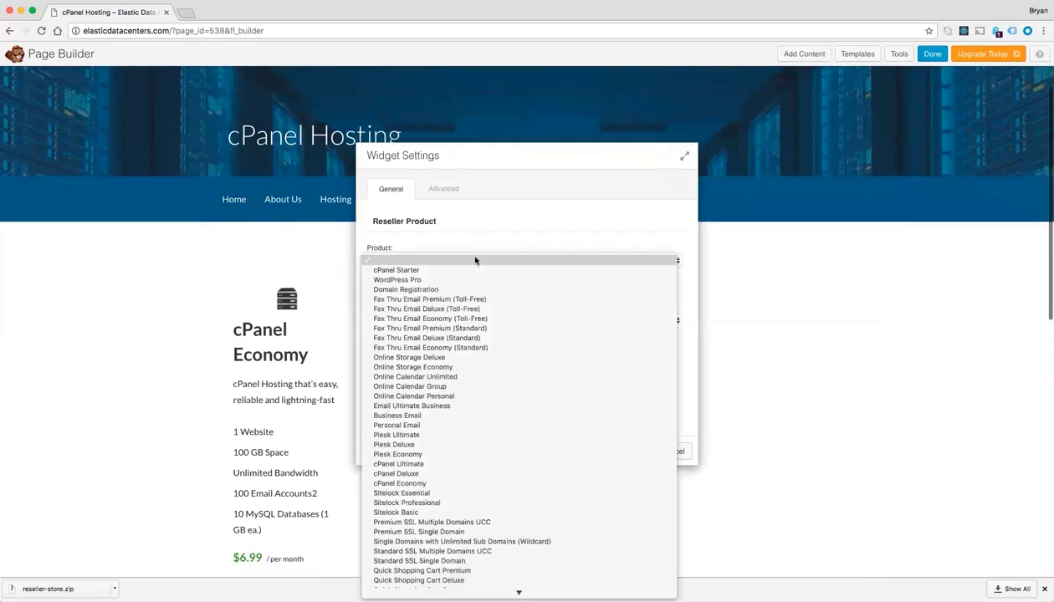
left_click(470, 463)
left_click(444, 321)
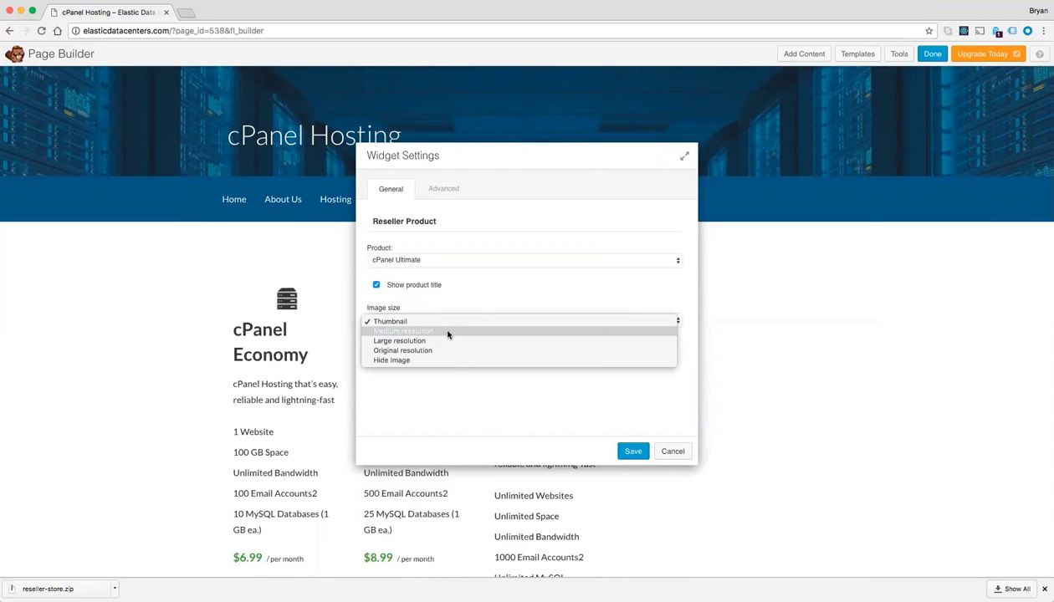
left_click(447, 333)
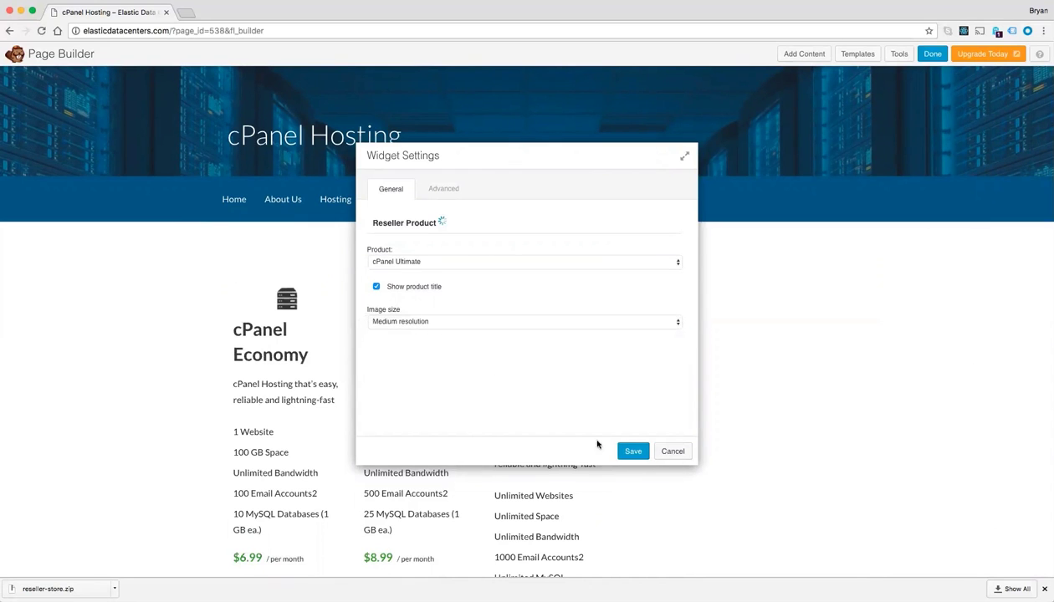
left_click(633, 451)
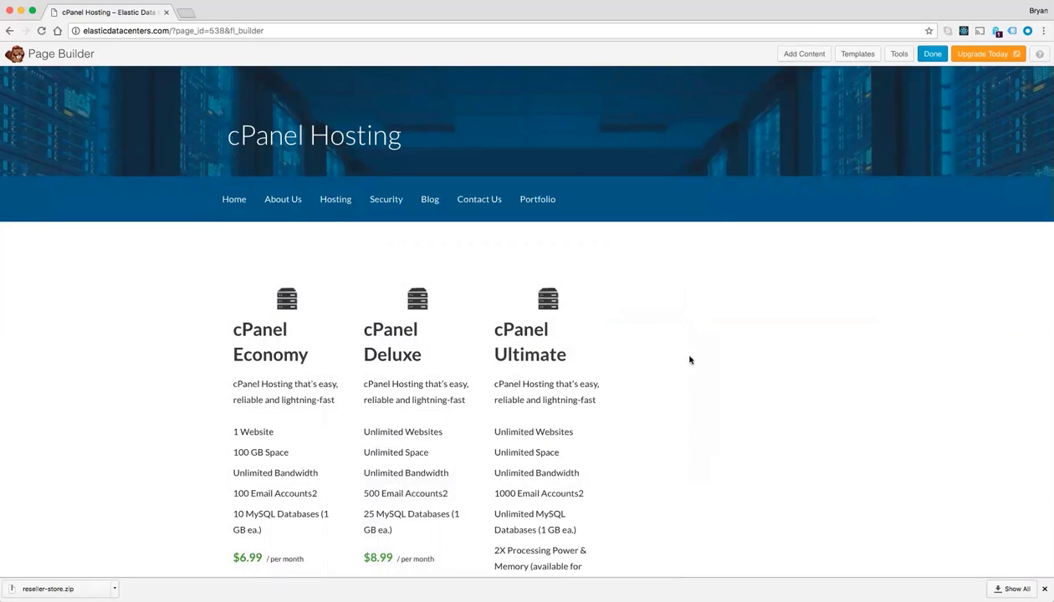
Insert a two-column row with a wide first column above the products and save a default Reseller Domain Search widget in that column.
left_click(803, 54)
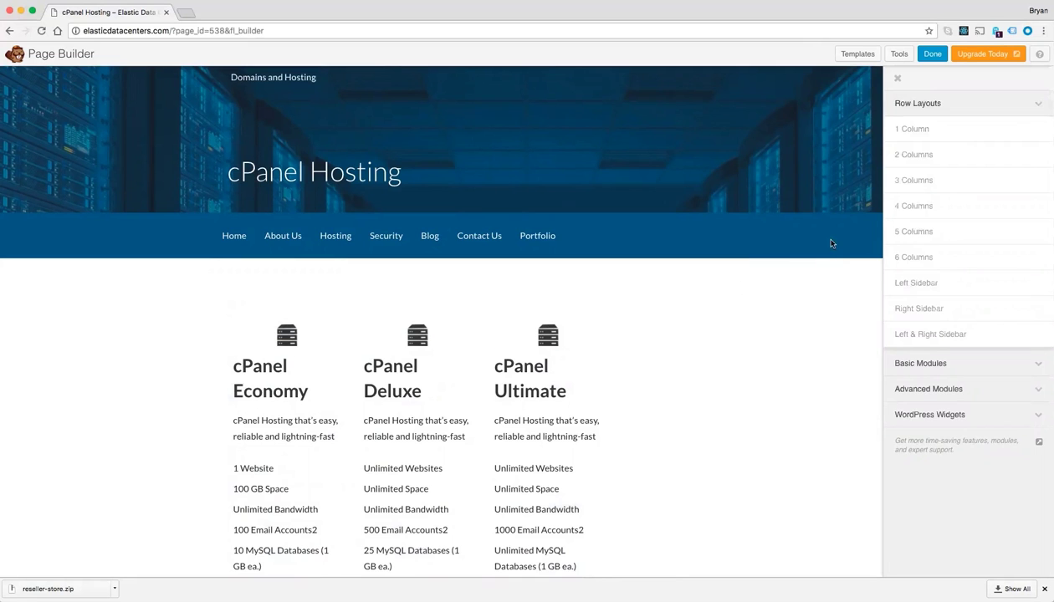
left_click_drag(965, 154, 535, 334)
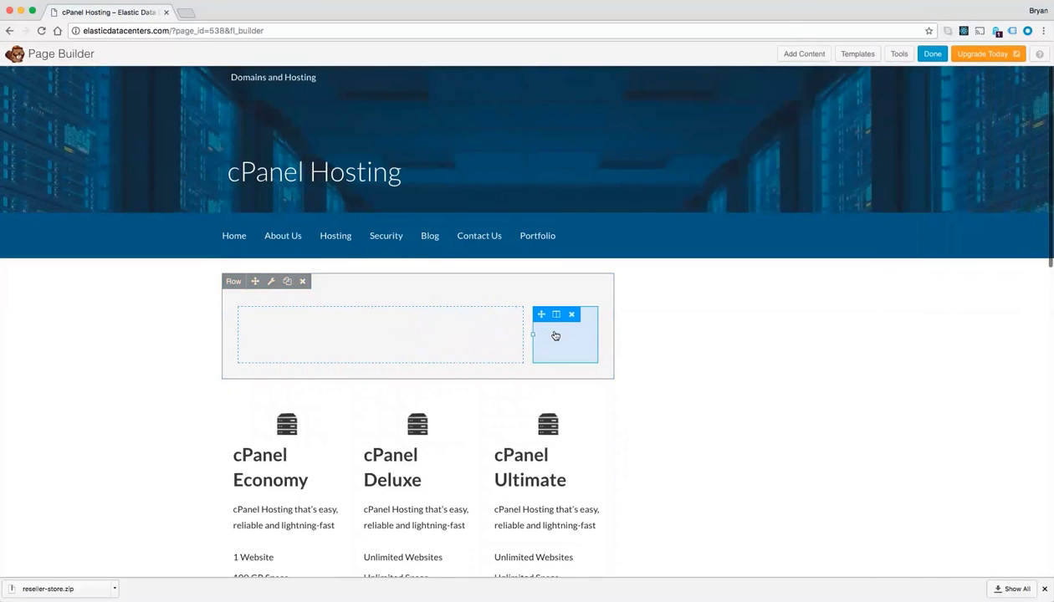
left_click(807, 54)
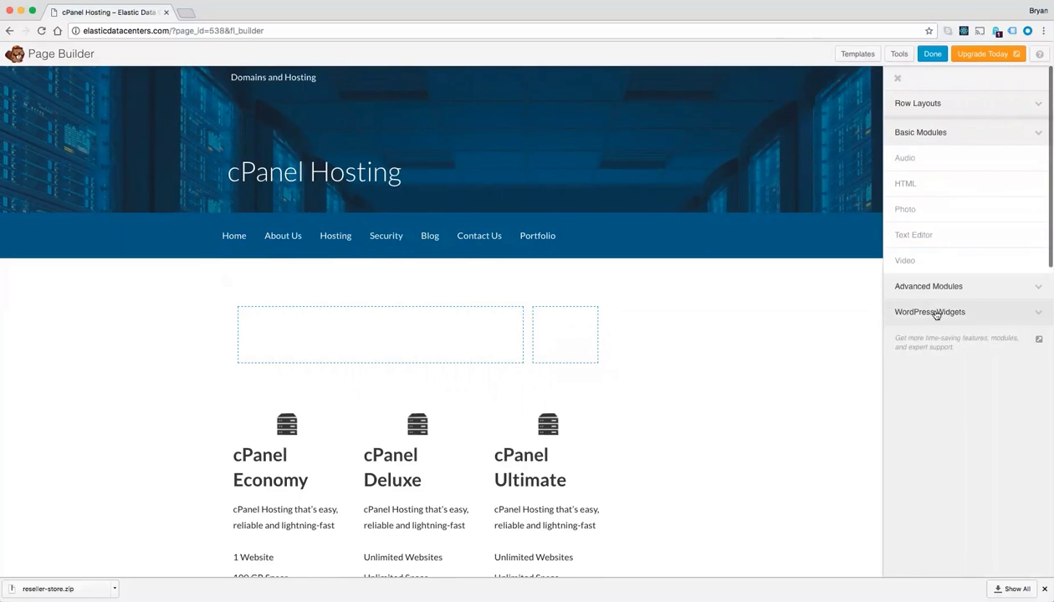
left_click(935, 314)
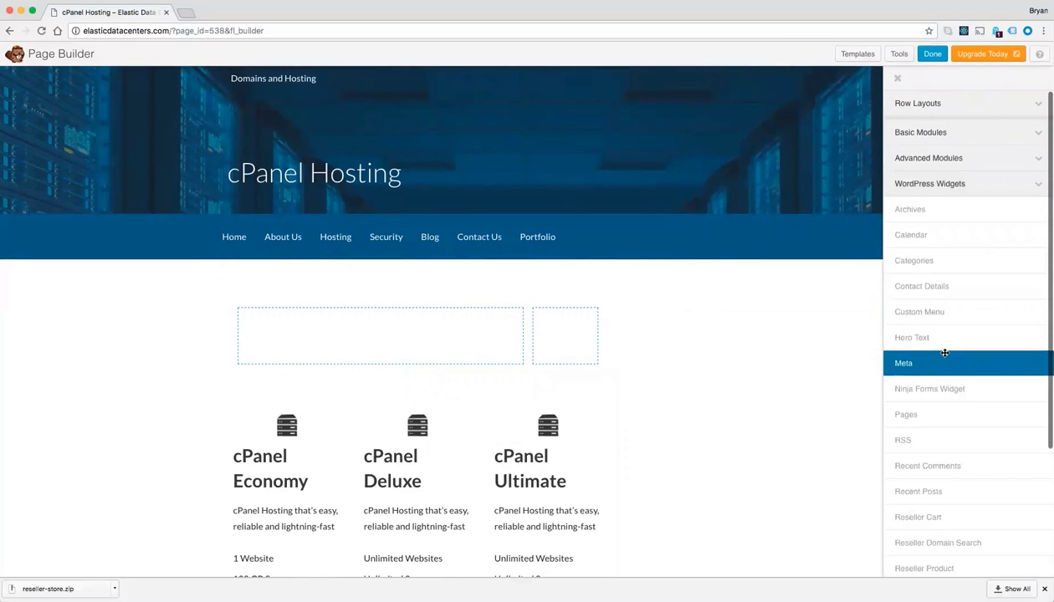
scroll(943, 348, "down", 4)
scroll(945, 349, "down", 1)
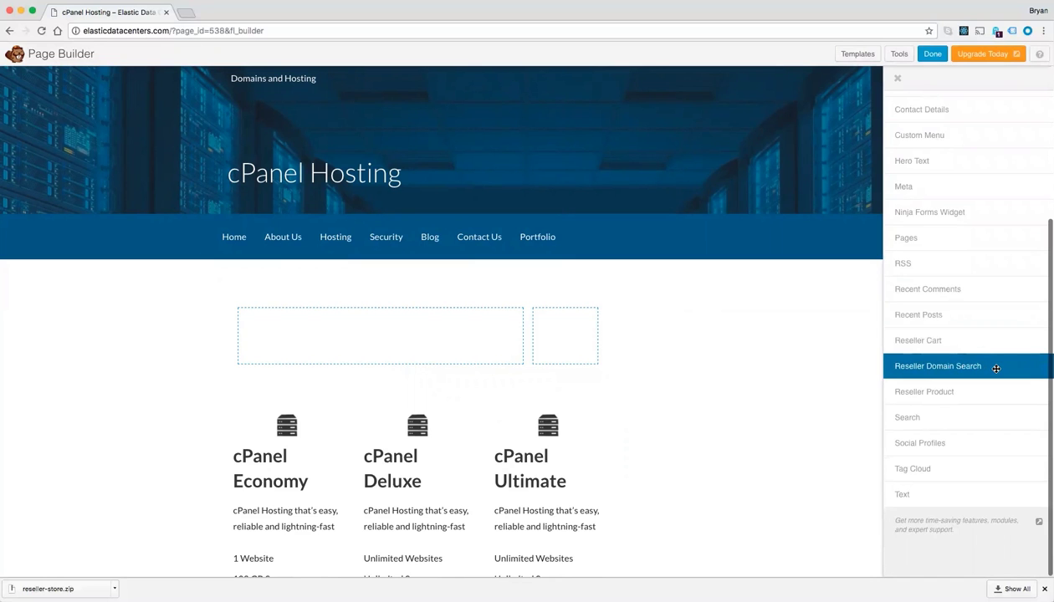
left_click_drag(998, 367, 428, 368)
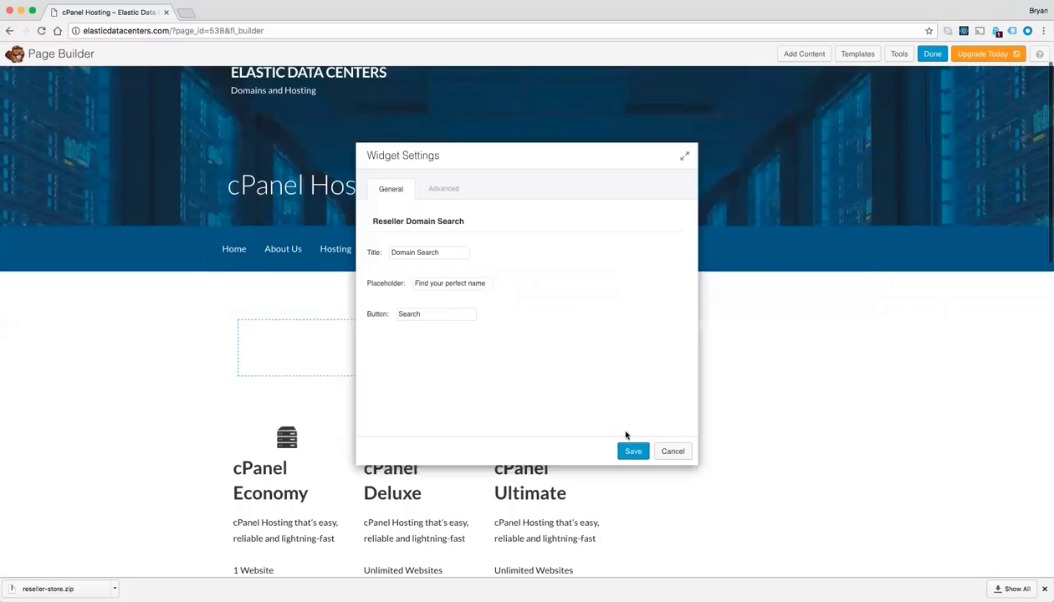
left_click(634, 450)
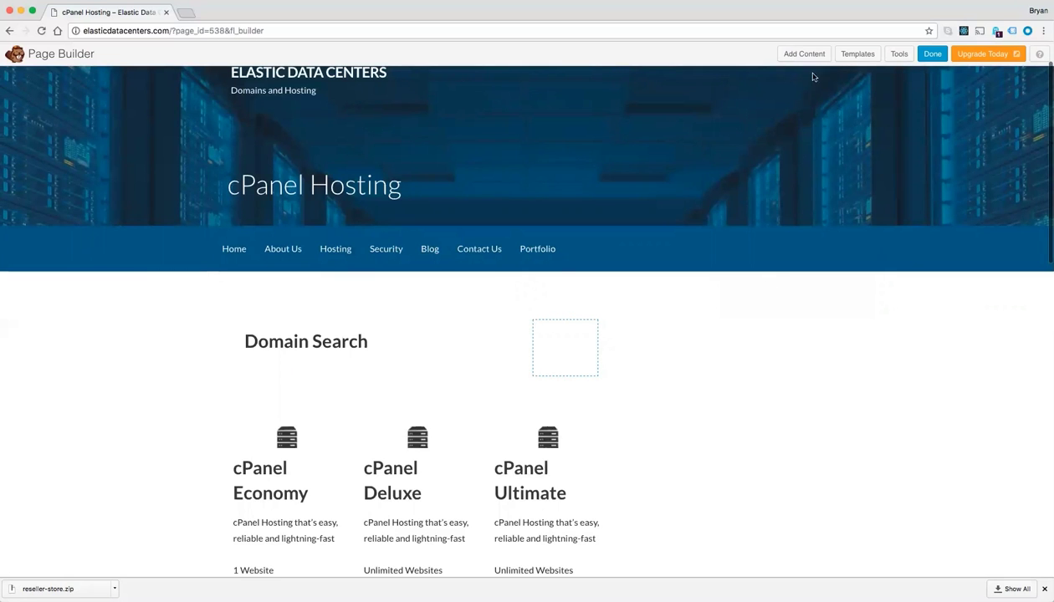
Add a Reseller Cart widget to the narrow column beside the domain search, clear its title and save it.
left_click(807, 59)
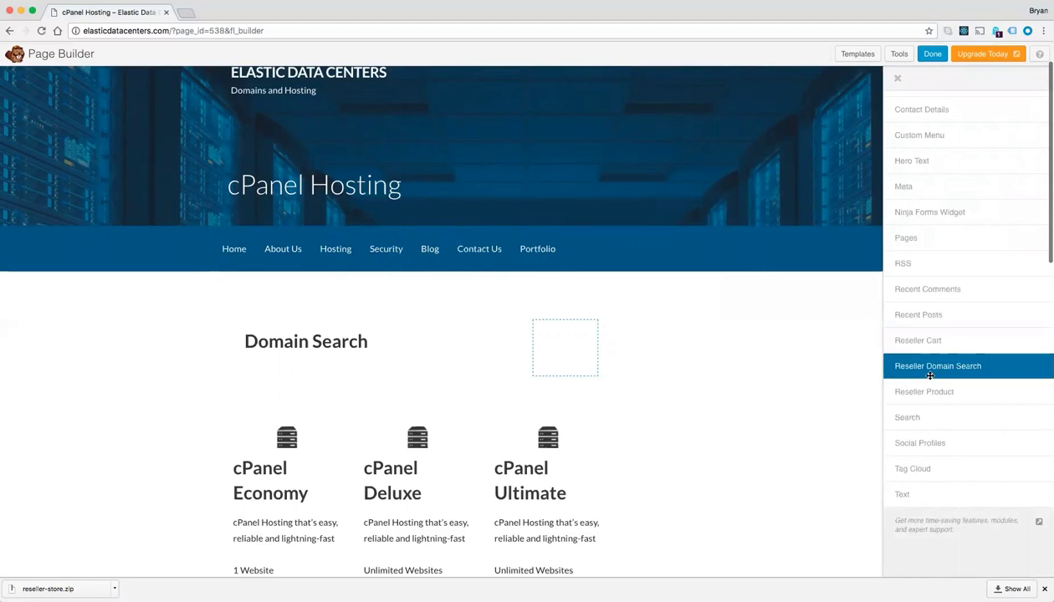
left_click_drag(932, 341, 578, 362)
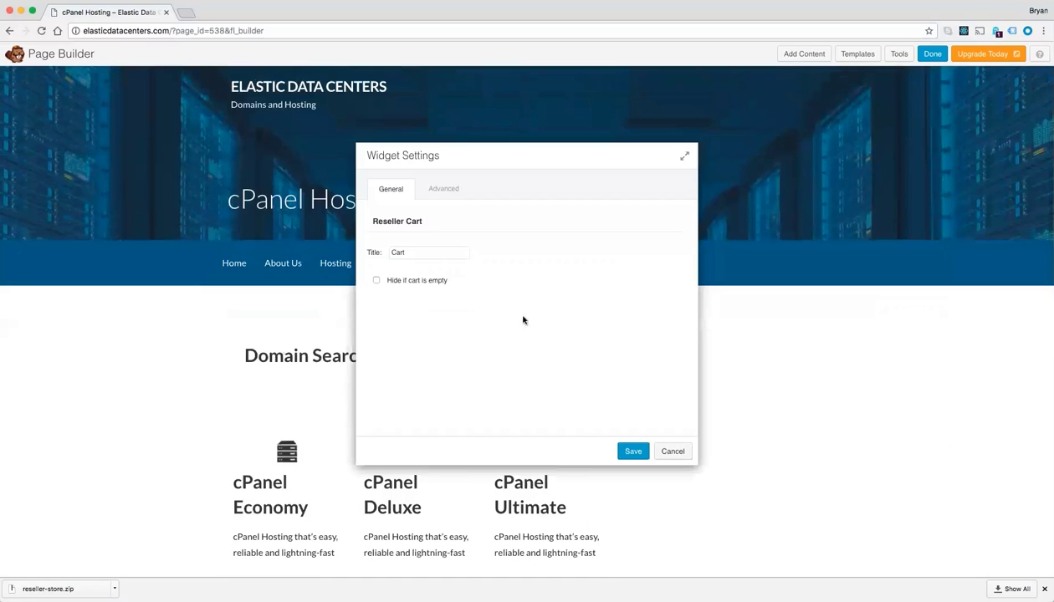
double_click(416, 251)
key("BackSpace")
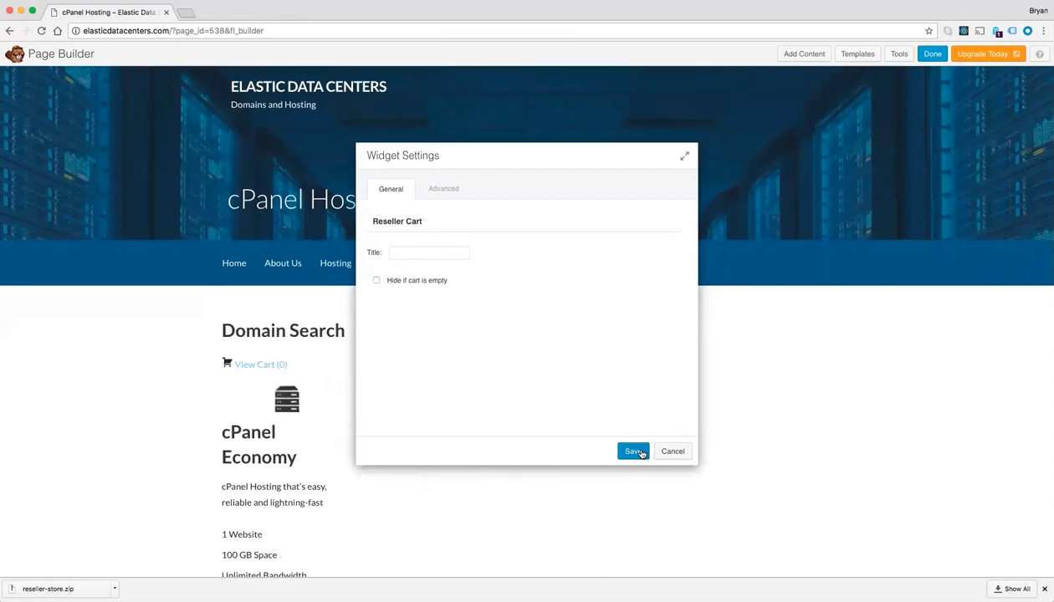
left_click(641, 453)
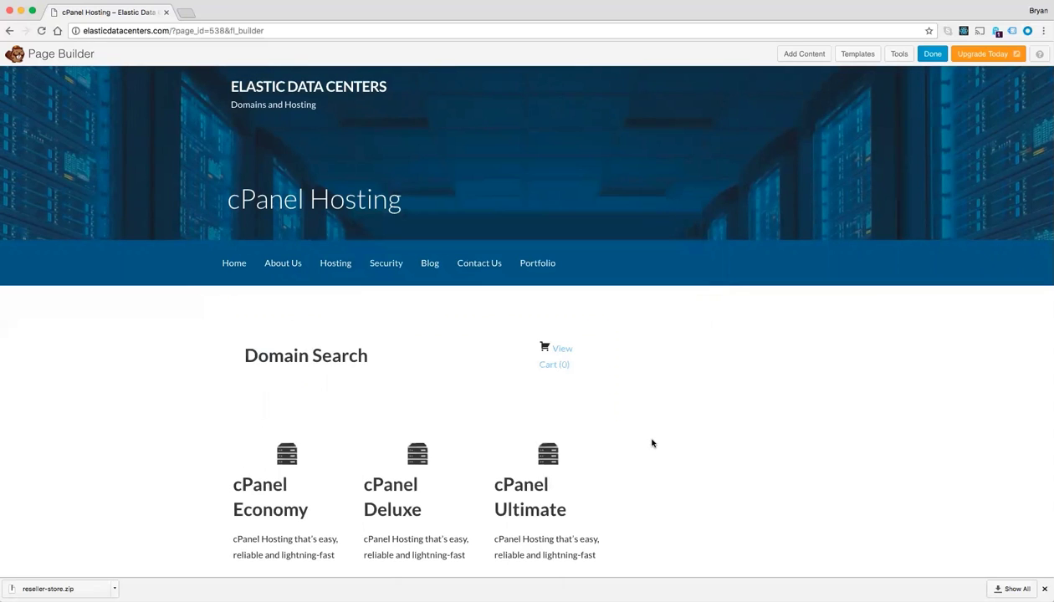
Finish editing in Page Builder, publish the changes and look over the published cPanel Hosting page.
left_click(928, 55)
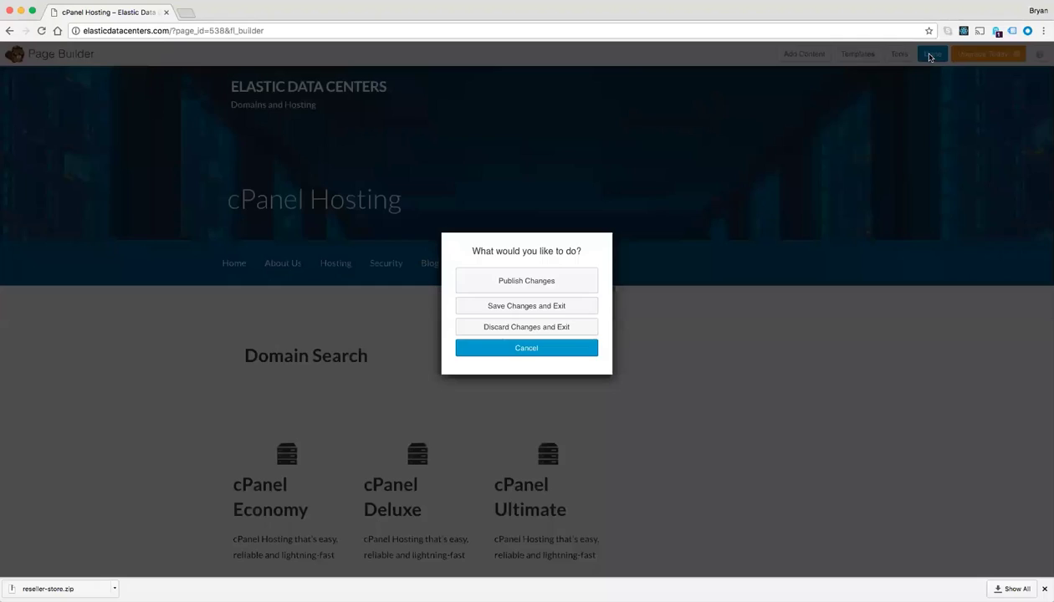
left_click(550, 281)
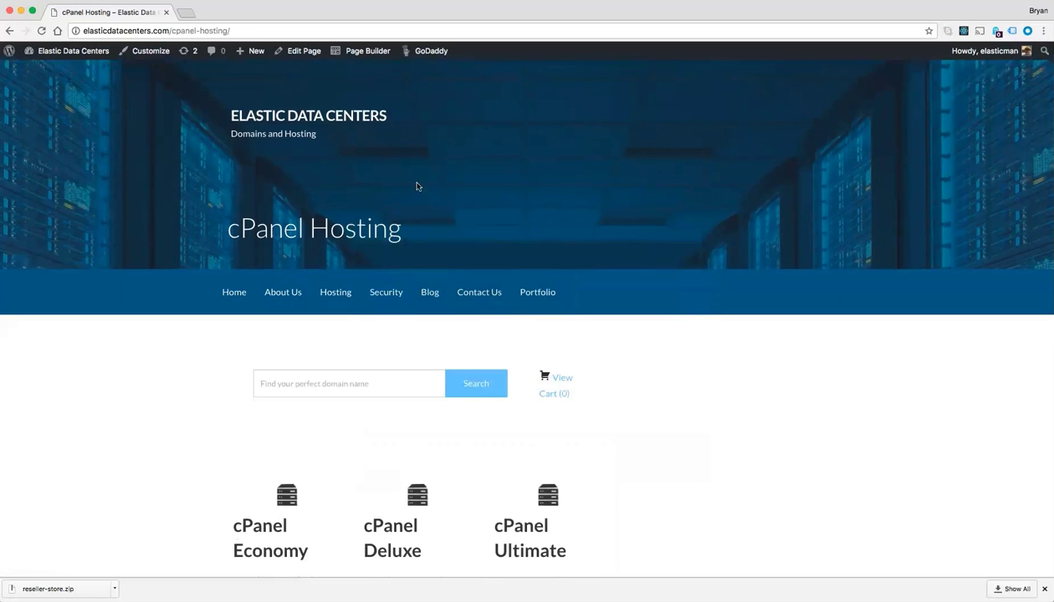
scroll(407, 268, "down", 1)
scroll(405, 268, "up", 1)
Open the page for editing in WordPress, set a Custom layout with one full-width column and no sidebar, and update the page.
left_click(295, 50)
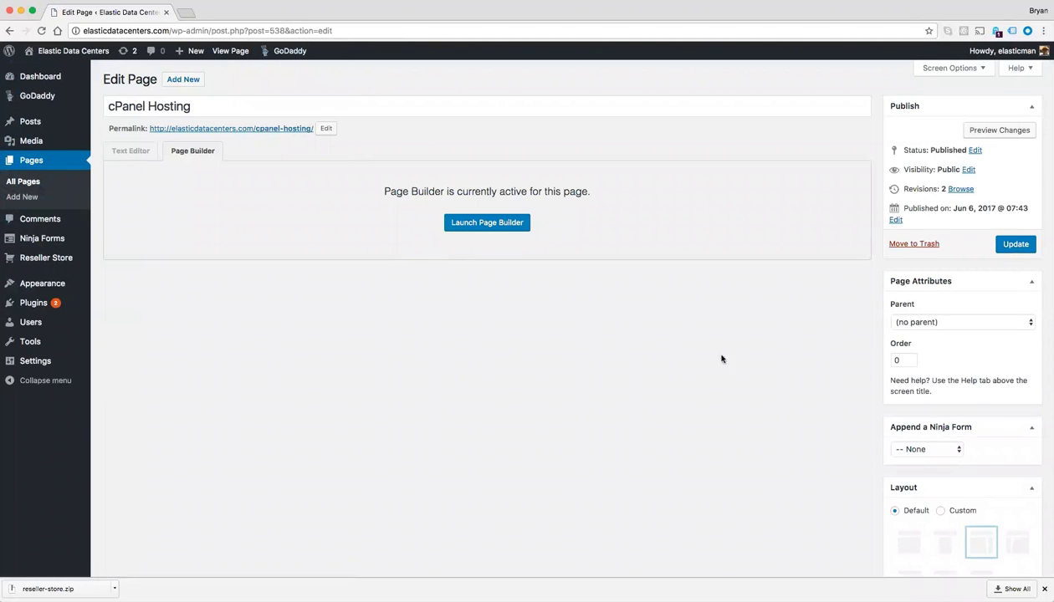
scroll(811, 374, "down", 5)
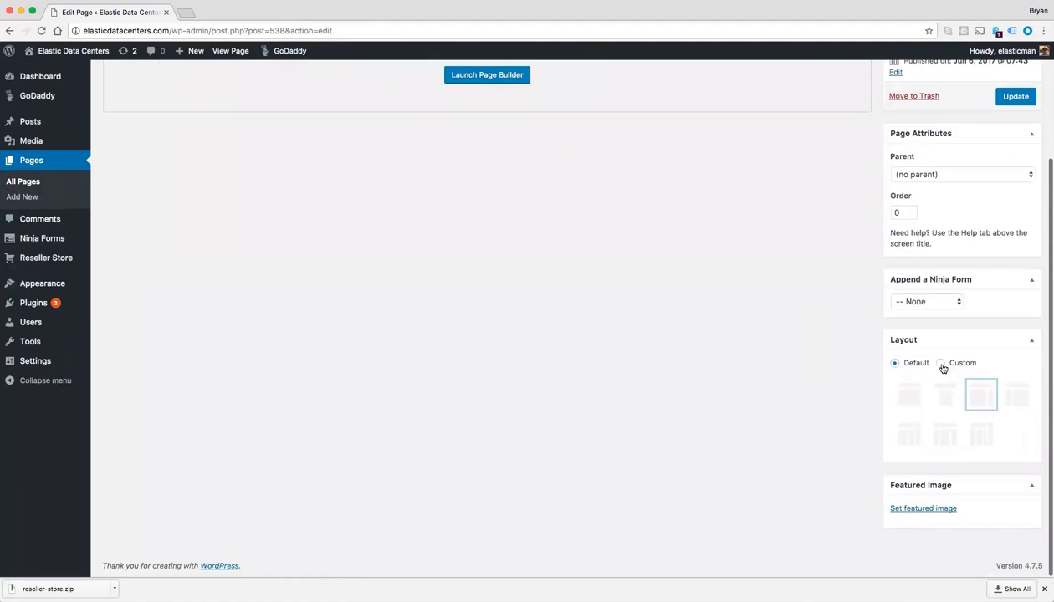
left_click(941, 364)
left_click(908, 394)
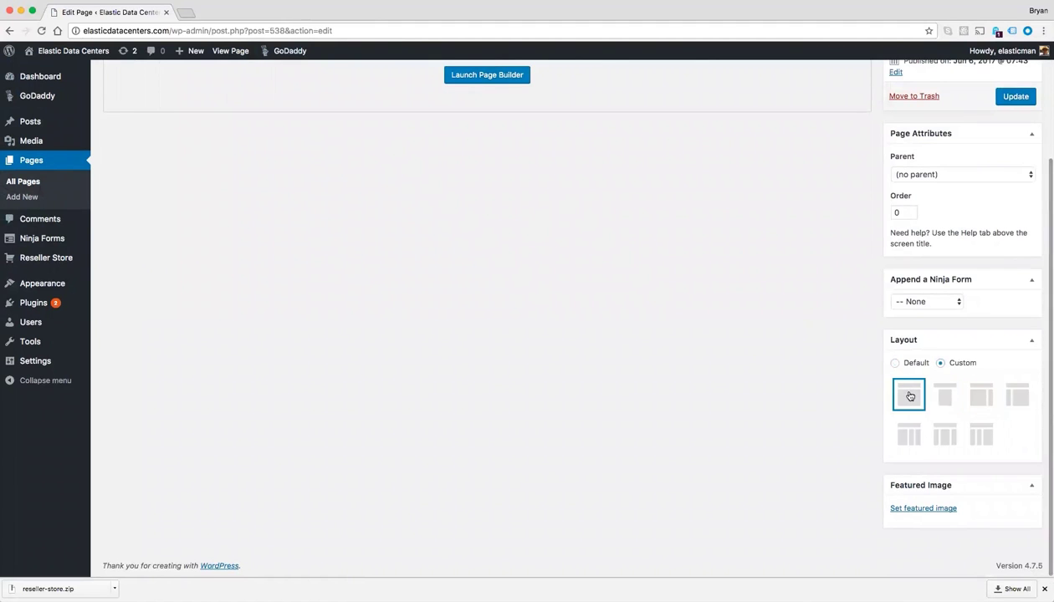
scroll(924, 334, "up", 5)
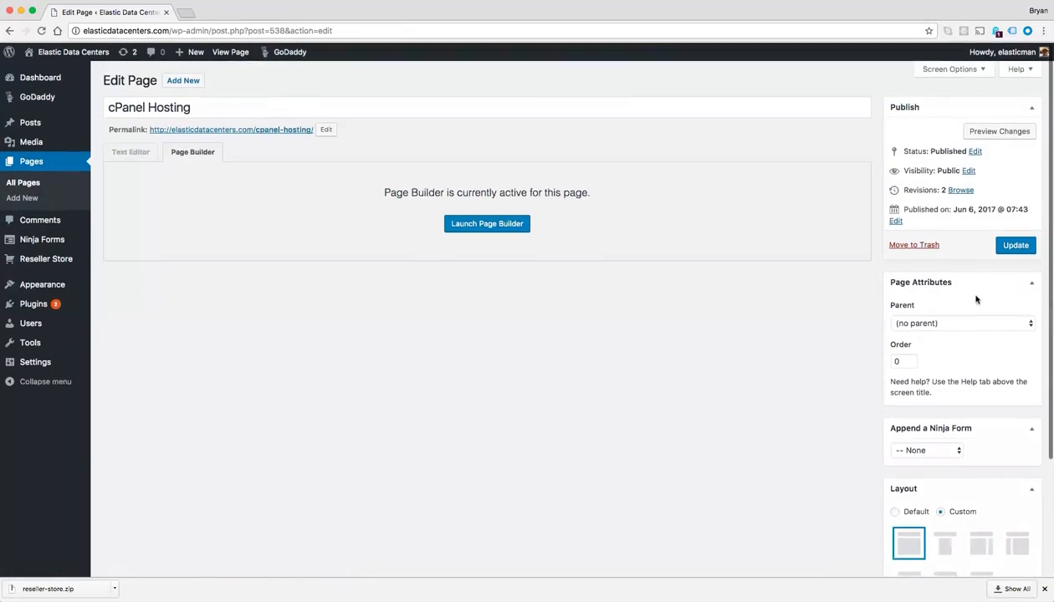
left_click(1017, 245)
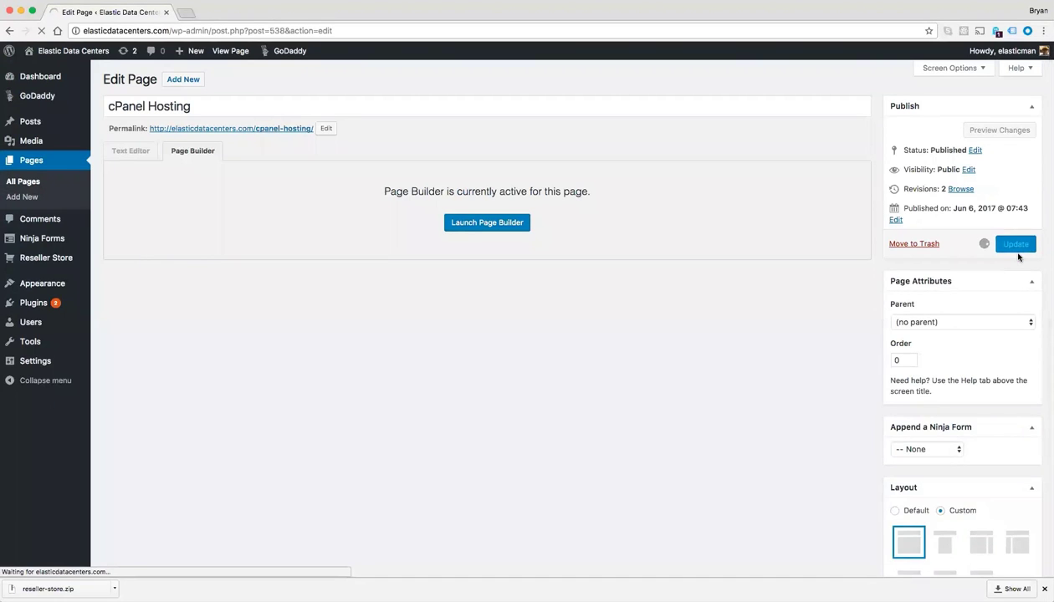
Preview the updated page and examine the domain search, the three product columns and the content sections below them.
left_click(996, 163)
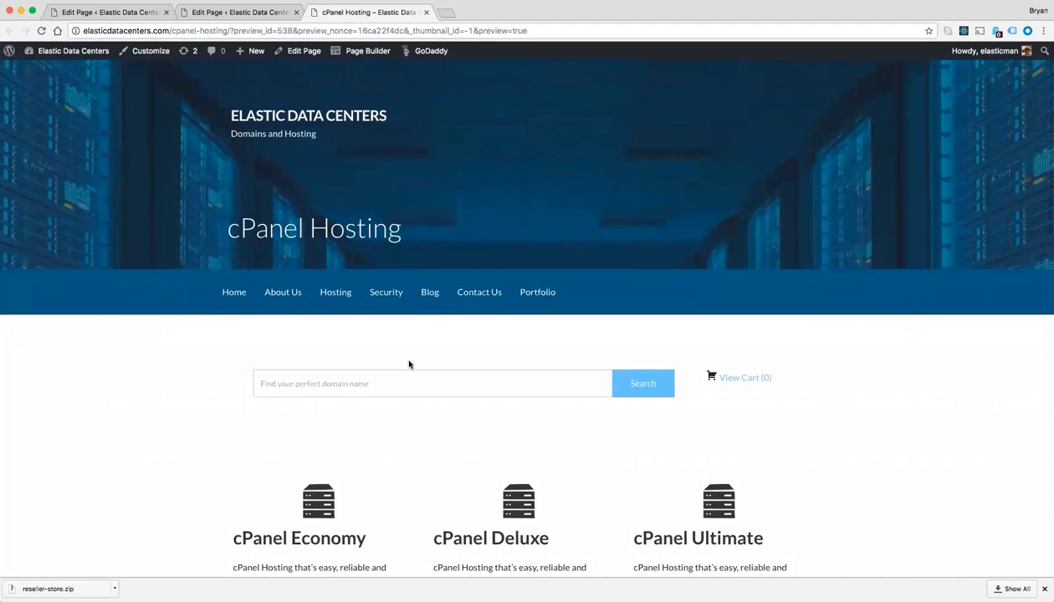
scroll(408, 363, "down", 5)
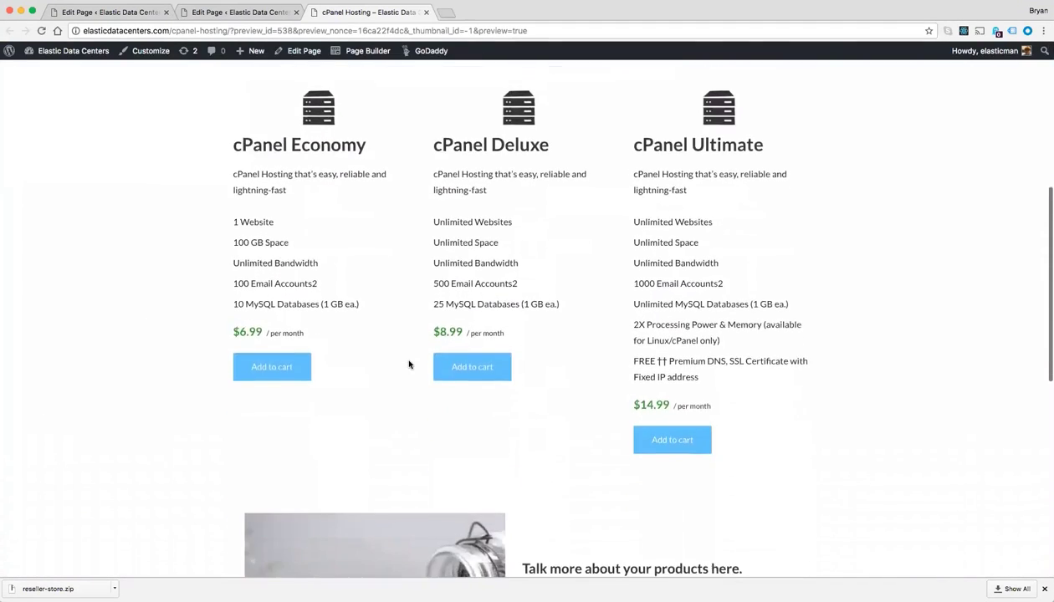
scroll(409, 364, "down", 5)
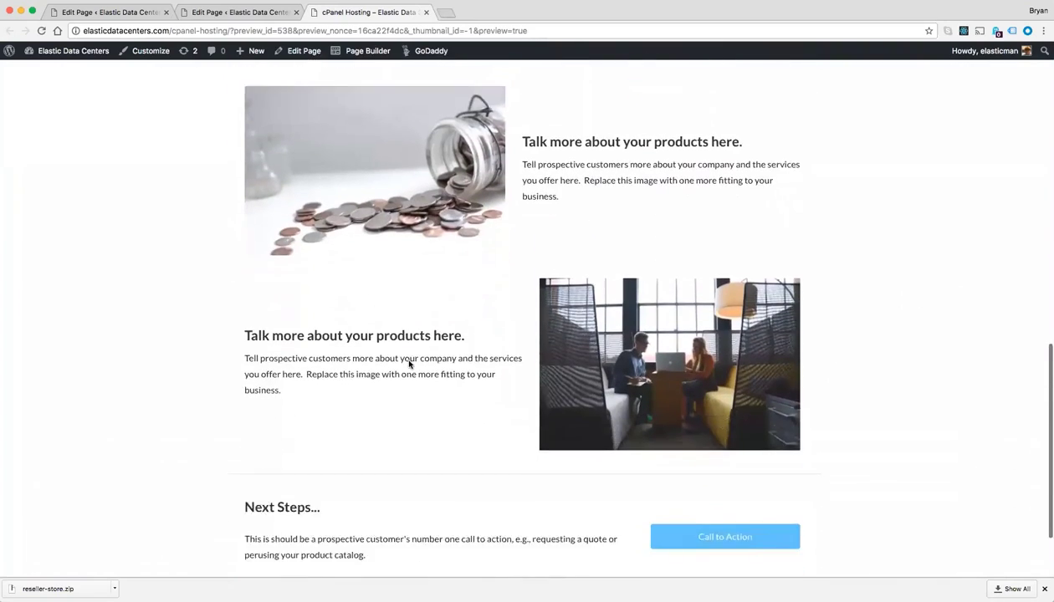
scroll(409, 364, "down", 2)
scroll(409, 363, "up", 3)
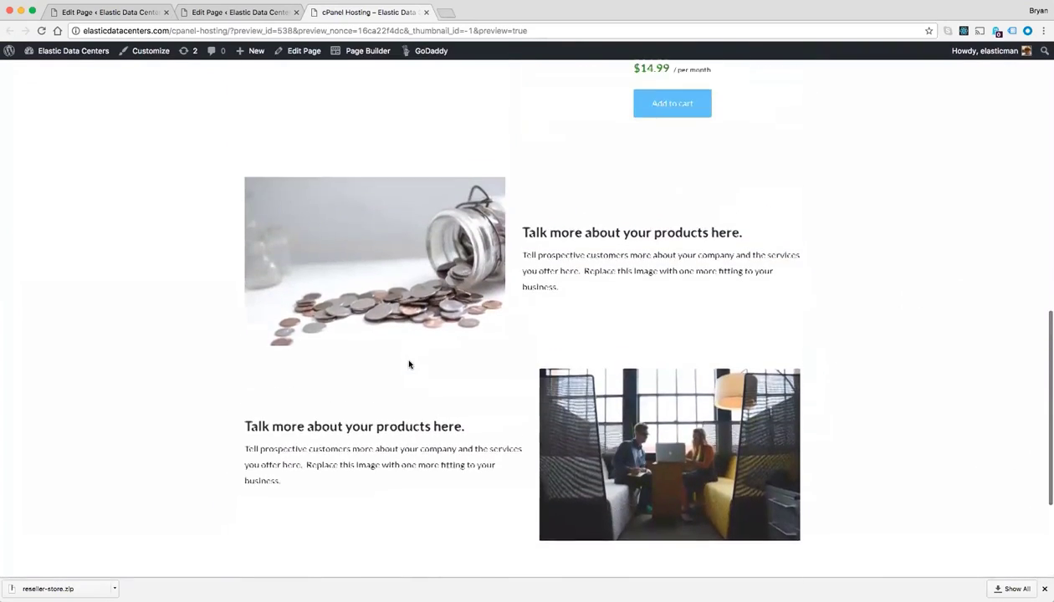
scroll(409, 363, "up", 4)
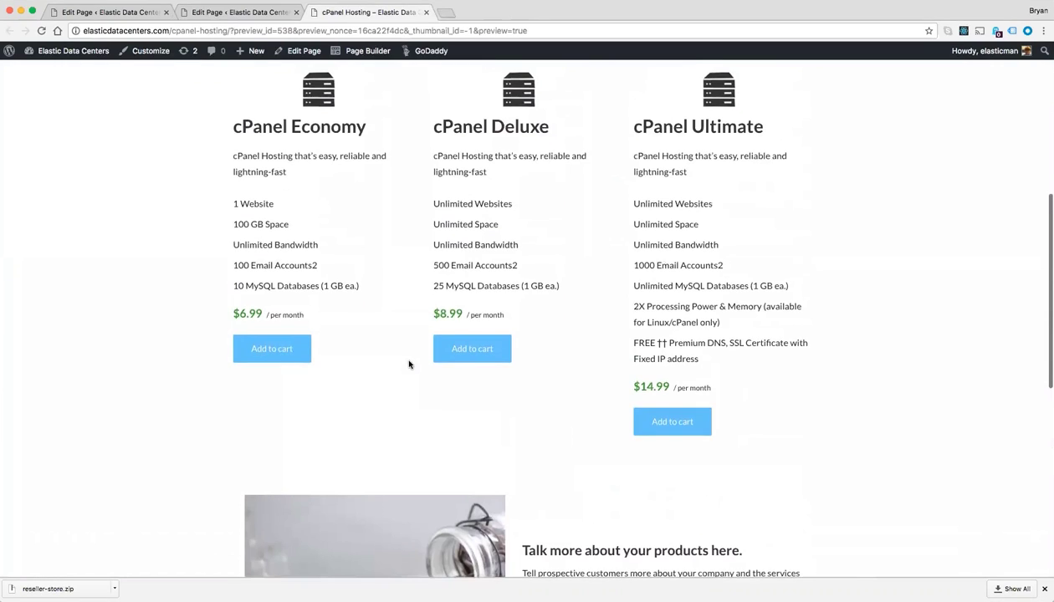
scroll(409, 364, "up", 3)
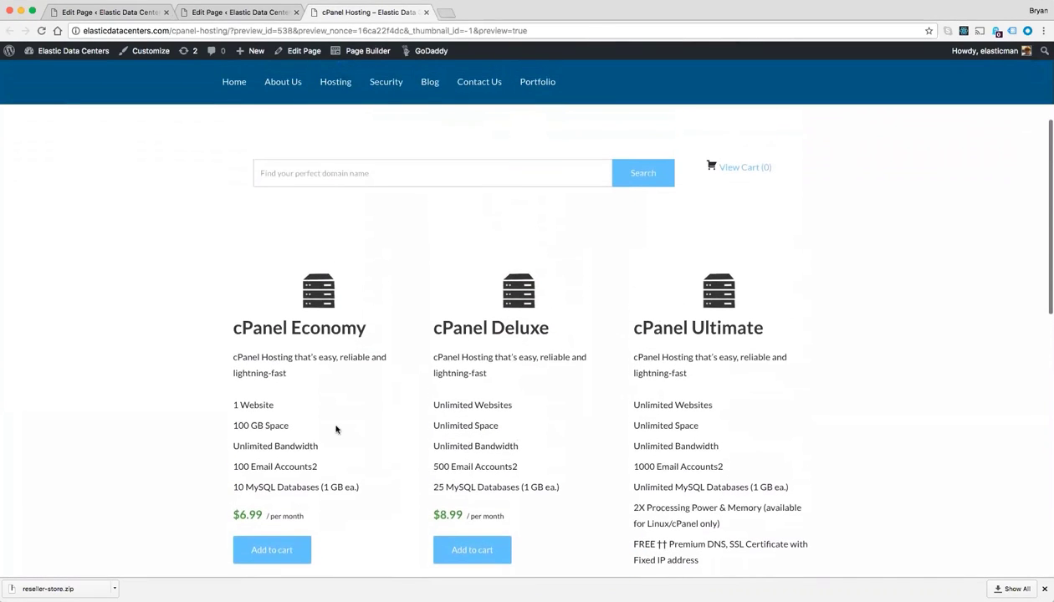
Add cPanel Economy to the cart on the previewed page, then run a domain search for testdomain123.
left_click(268, 550)
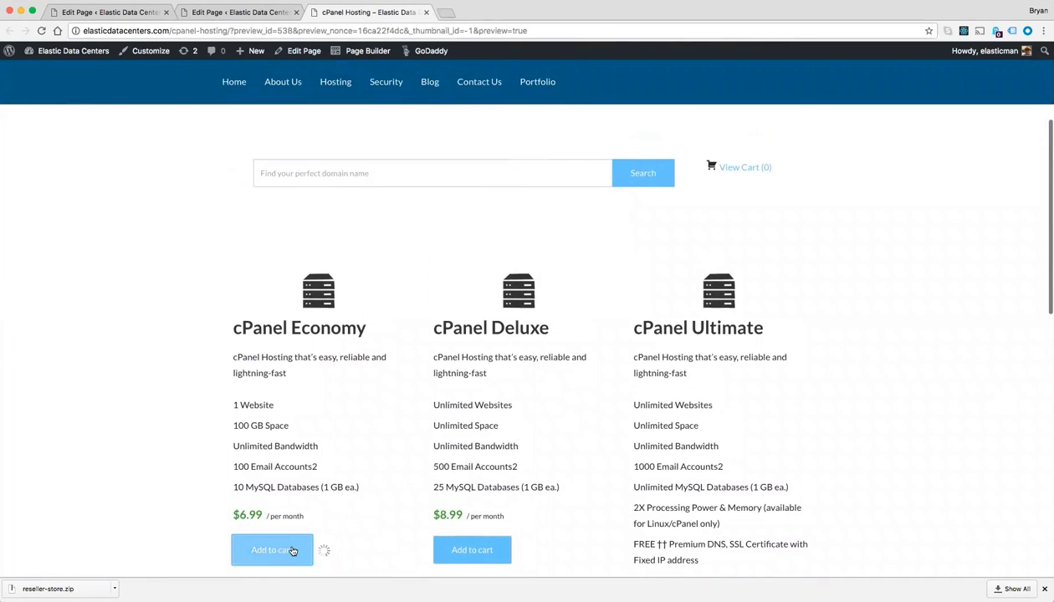
left_click(360, 176)
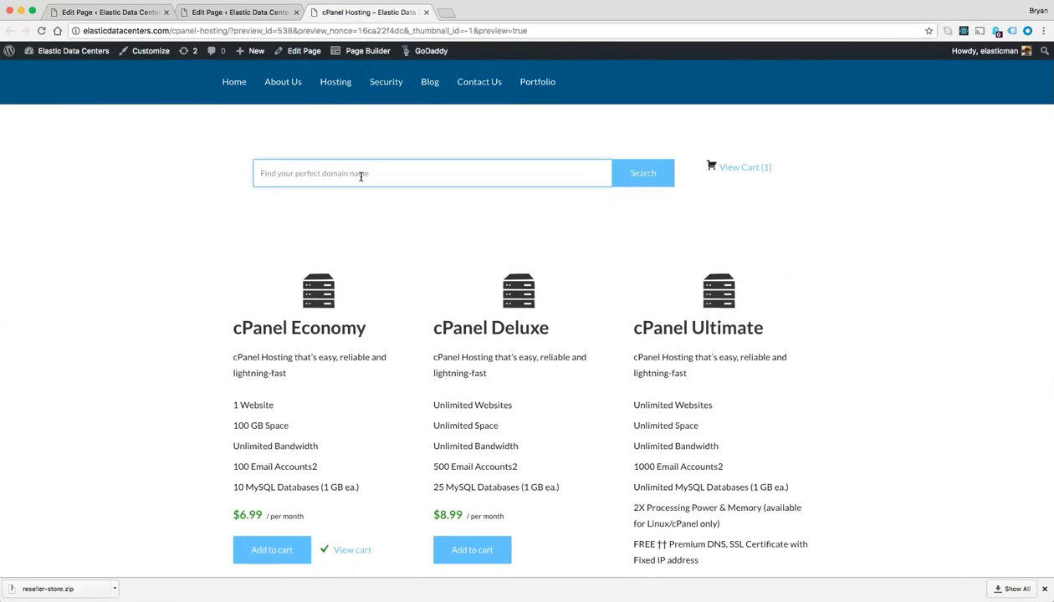
type("testdoma")
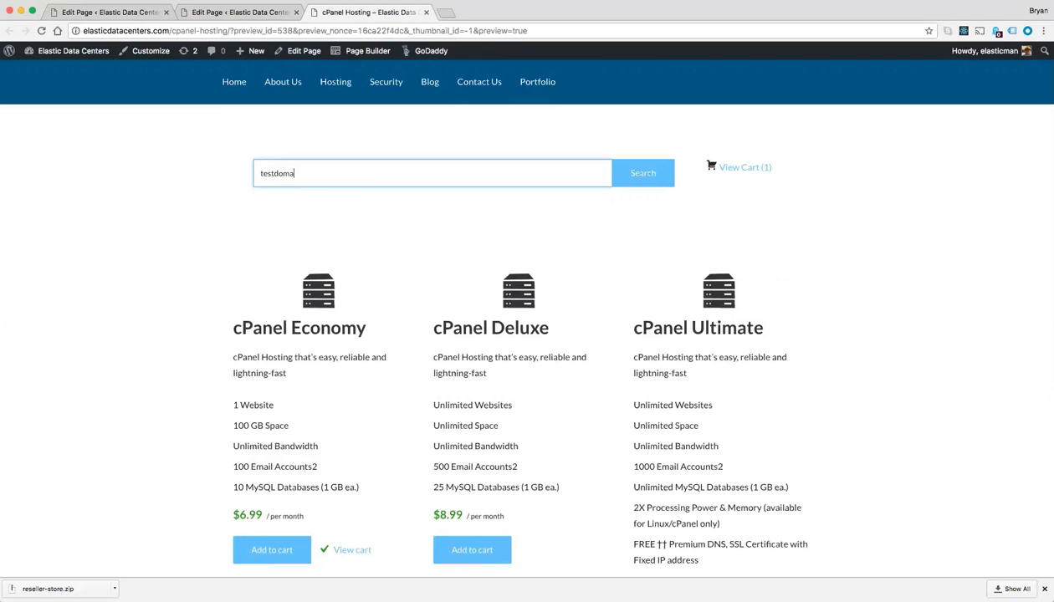
type("in123")
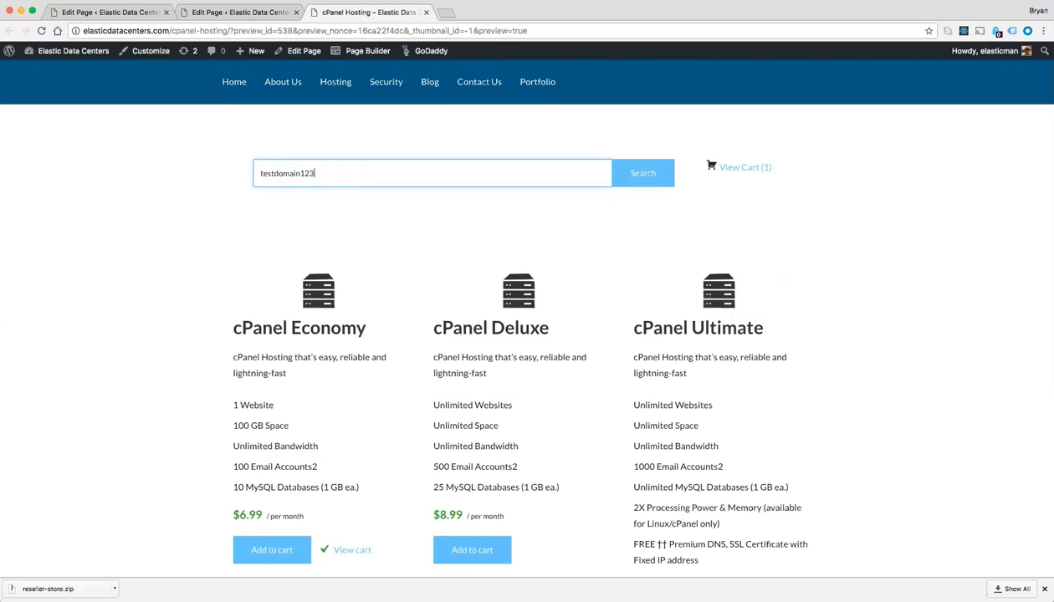
left_click(642, 179)
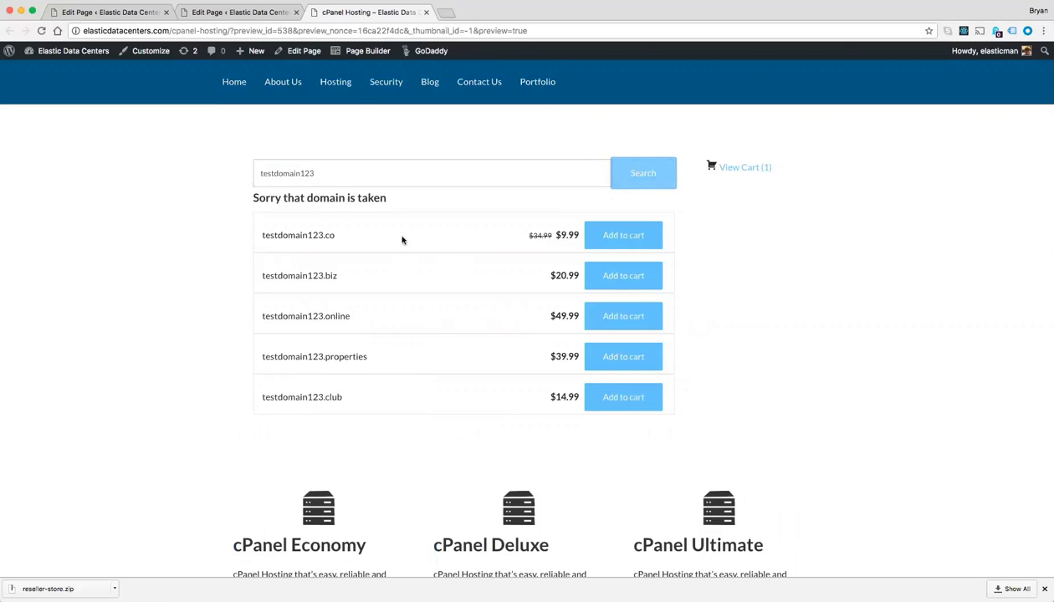
Add testdomain123.co from the domain results to the cart and open the shopping cart.
left_click(602, 235)
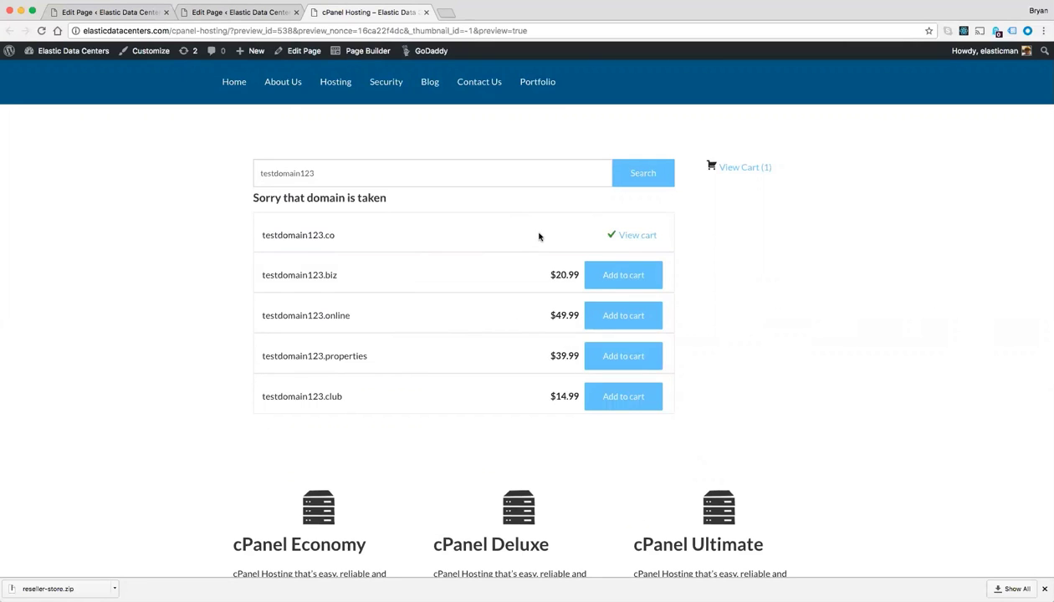
left_click(635, 235)
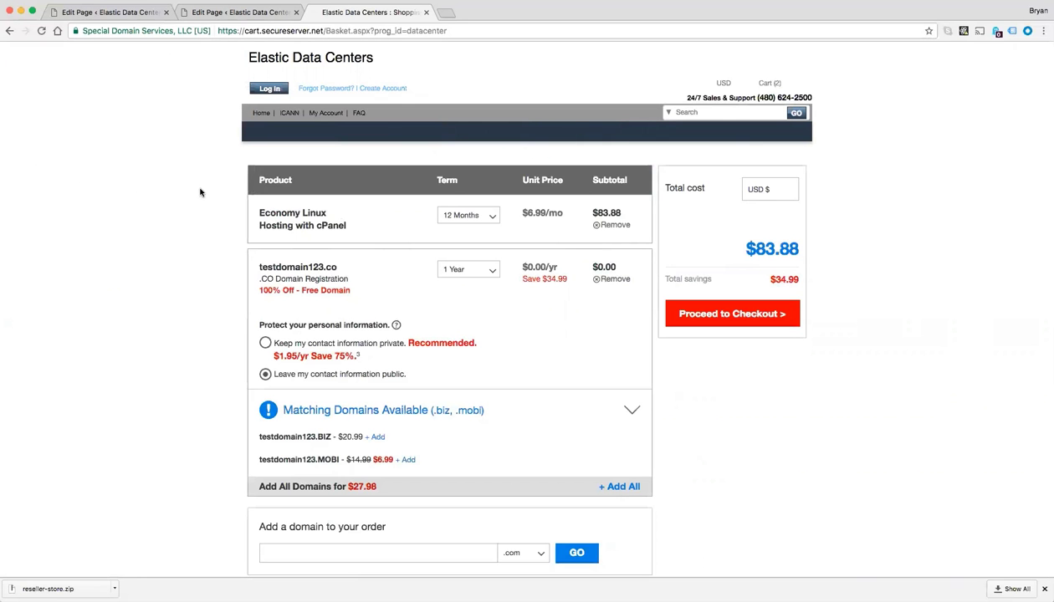